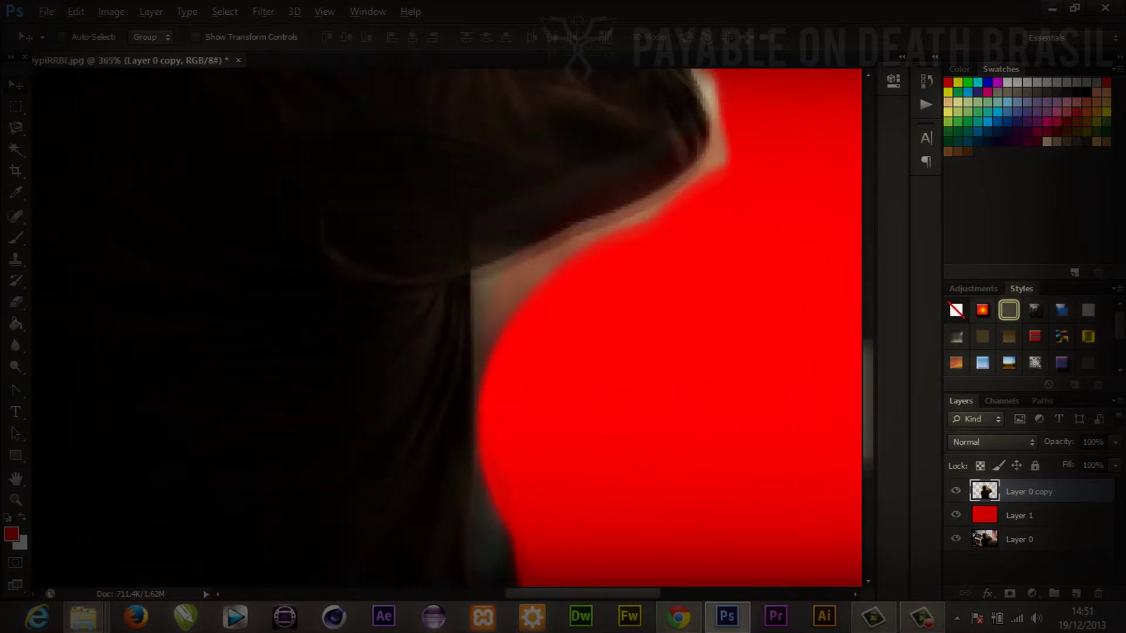
# Erase the leftover background on Layer 0 copy along the torso's right edge beneath the raised arm with a 15 px eraser.
pyautogui.press('e')
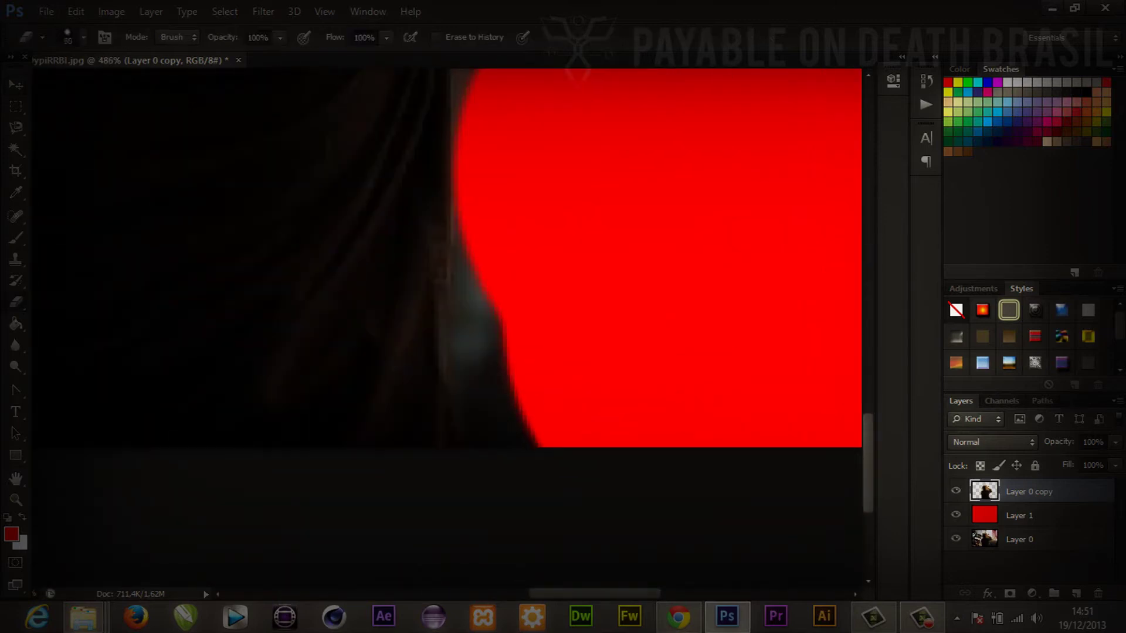
pyautogui.scroll(5, 586, 322)
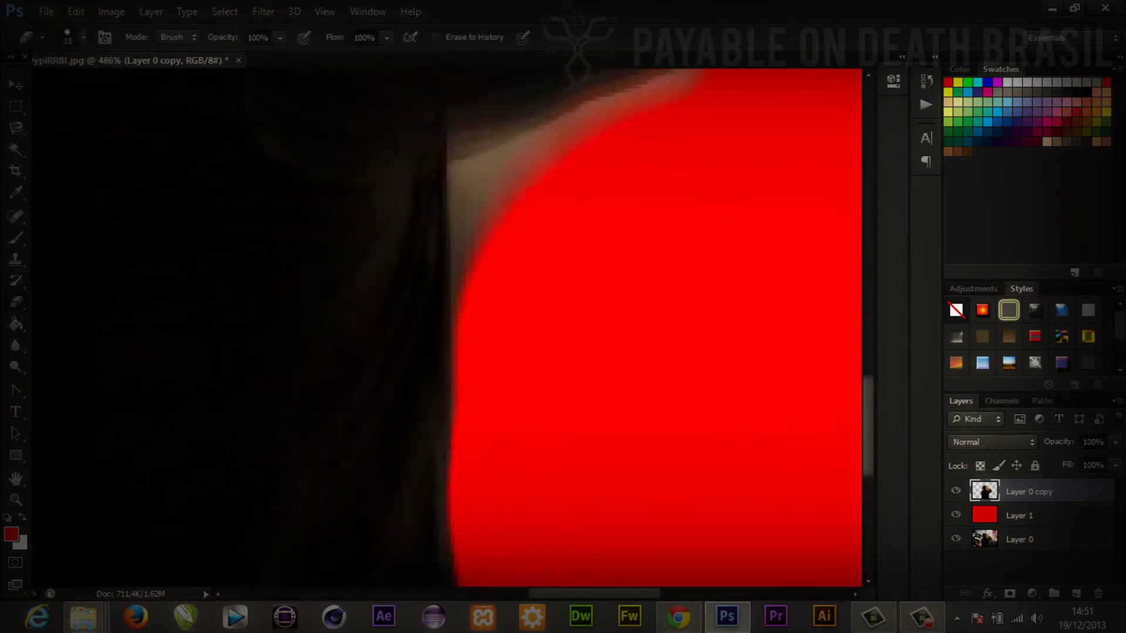
pyautogui.moveTo(468, 281)
pyautogui.mouseDown()
pyautogui.moveTo(487, 205)
pyautogui.moveTo(551, 179)
pyautogui.mouseUp()
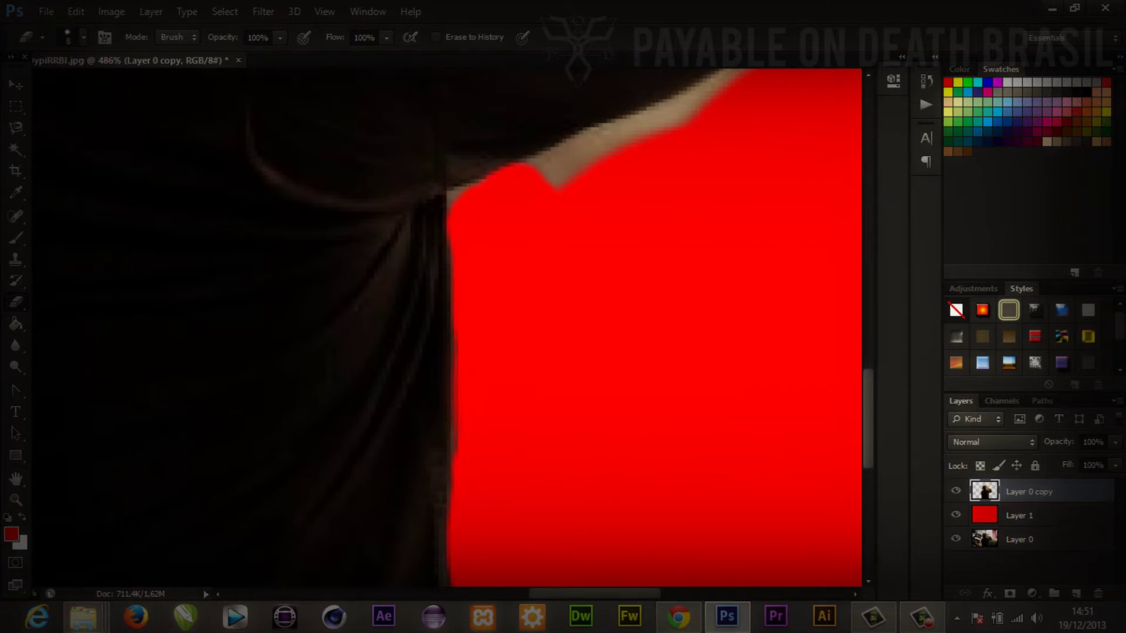
pyautogui.scroll(-5, 445, 329)
pyautogui.scroll(5, 446, 328)
pyautogui.scroll(-3, 445, 328)
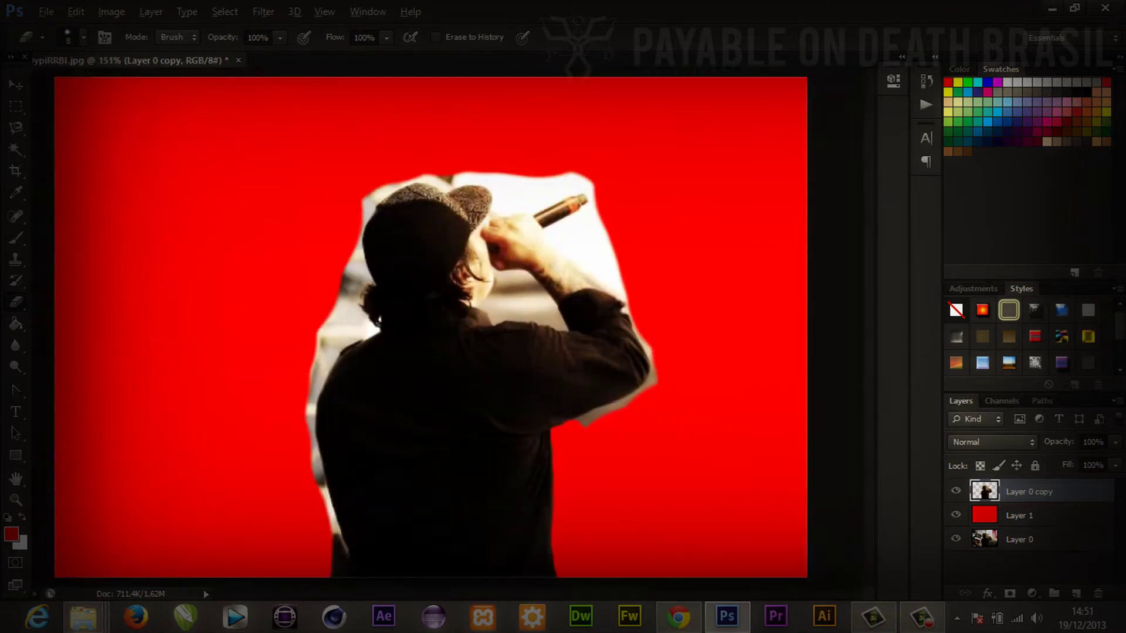
# Erase the pale background fringe under the raised arm's sleeve and around the elbow.
pyautogui.scroll(4, 446, 328)
pyautogui.scroll(-2, 446, 328)
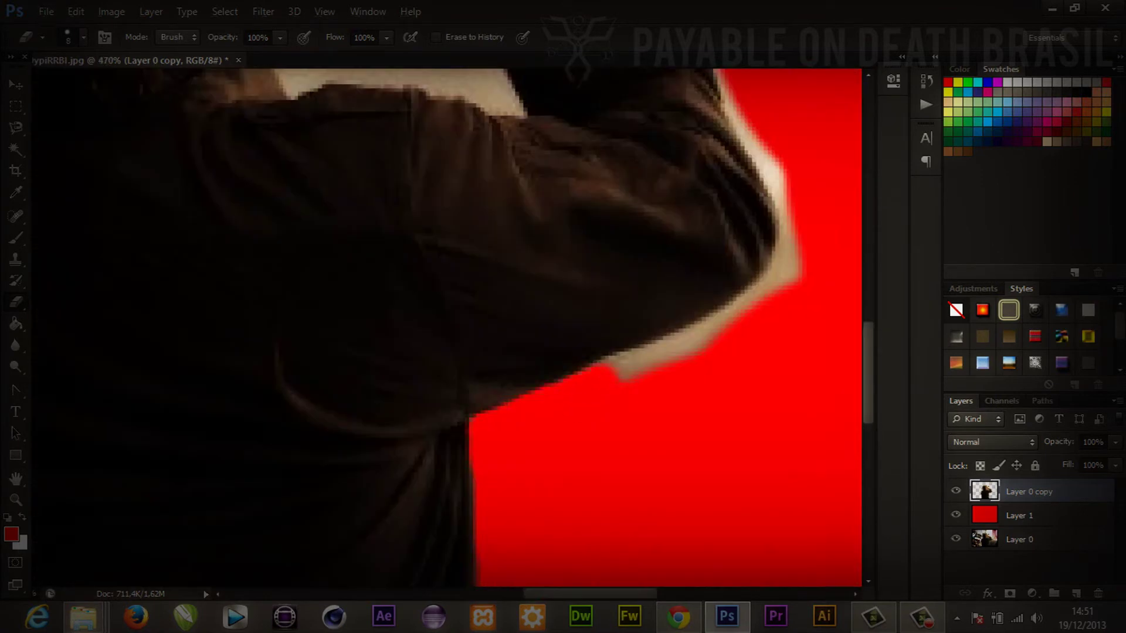
pyautogui.moveTo(604, 375); pyautogui.dragTo(735, 322)
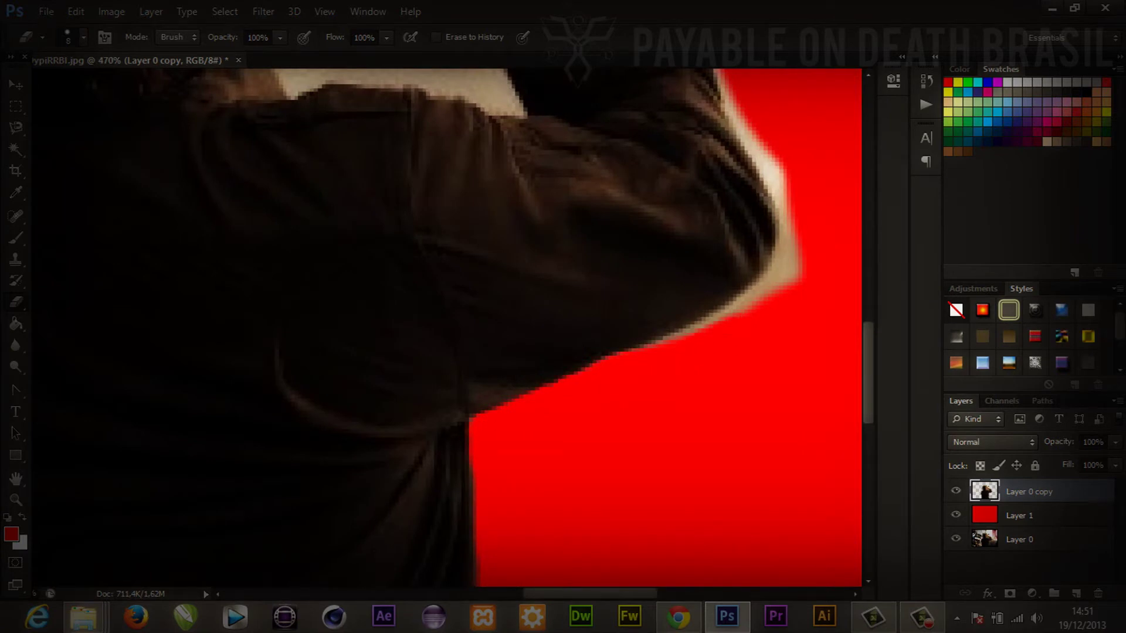
pyautogui.scroll(2, 446, 329)
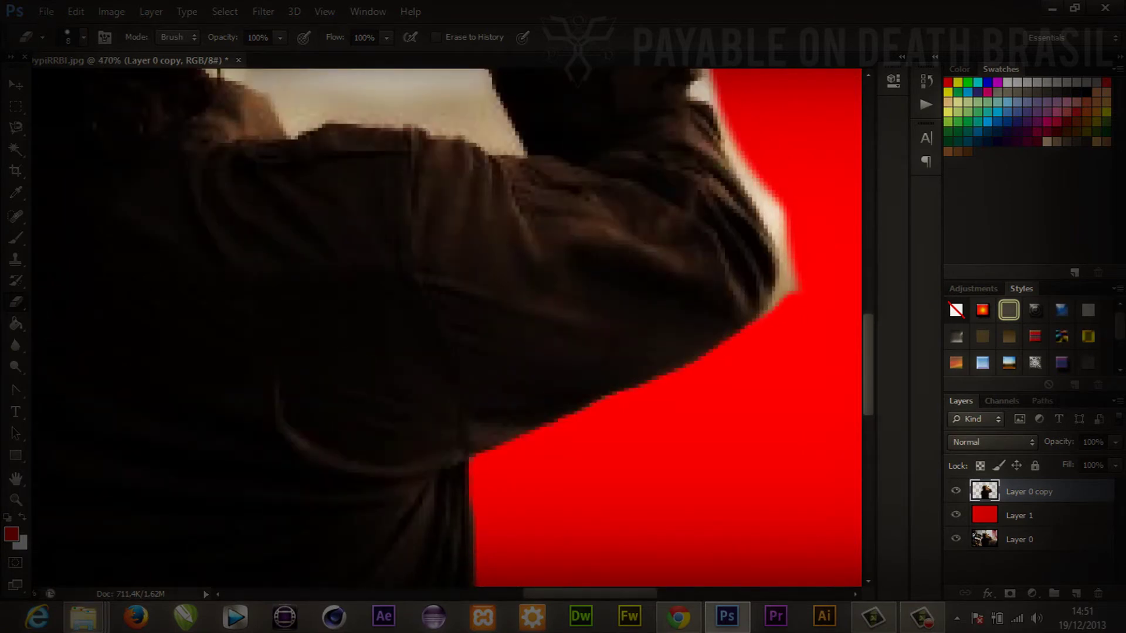
pyautogui.moveTo(788, 287); pyautogui.dragTo(756, 188)
pyautogui.scroll(1, 762, 246)
pyautogui.scroll(-1, 762, 246)
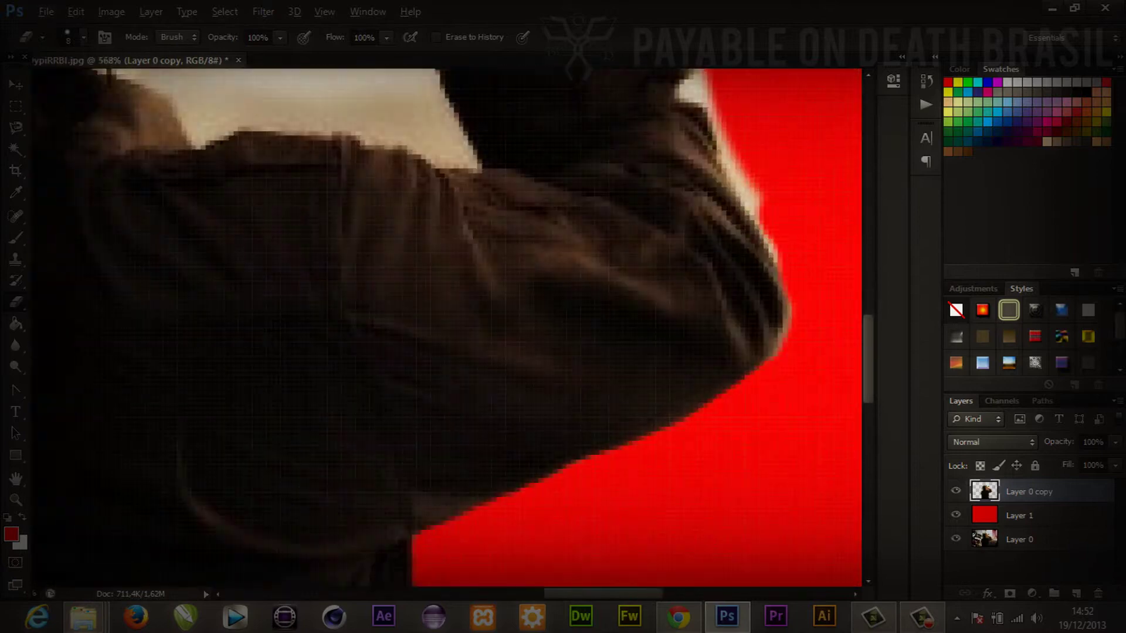
pyautogui.scroll(1, 786, 305)
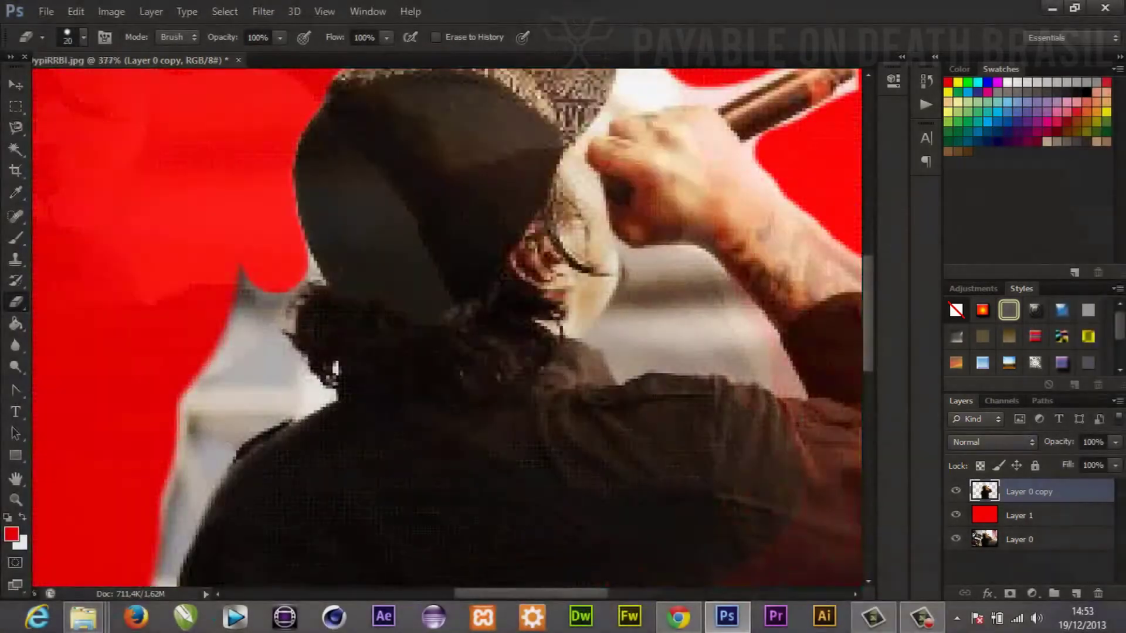
# Erase the white gap between the hair at the nape and the shoulder with a 2 px eraser.
pyautogui.scroll(2, 281, 317)
pyautogui.press('[')
pyautogui.press('[')
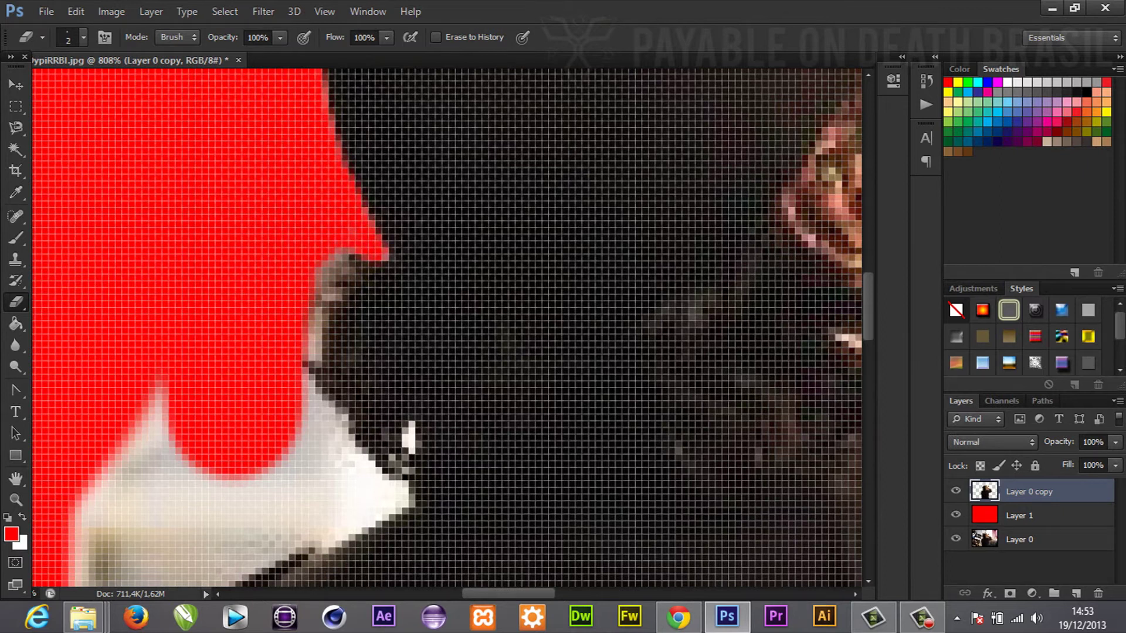
pyautogui.moveTo(305, 358)
pyautogui.mouseDown()
pyautogui.moveTo(405, 498)
pyautogui.moveTo(340, 515)
pyautogui.moveTo(323, 548)
pyautogui.moveTo(410, 469)
pyautogui.mouseUp()
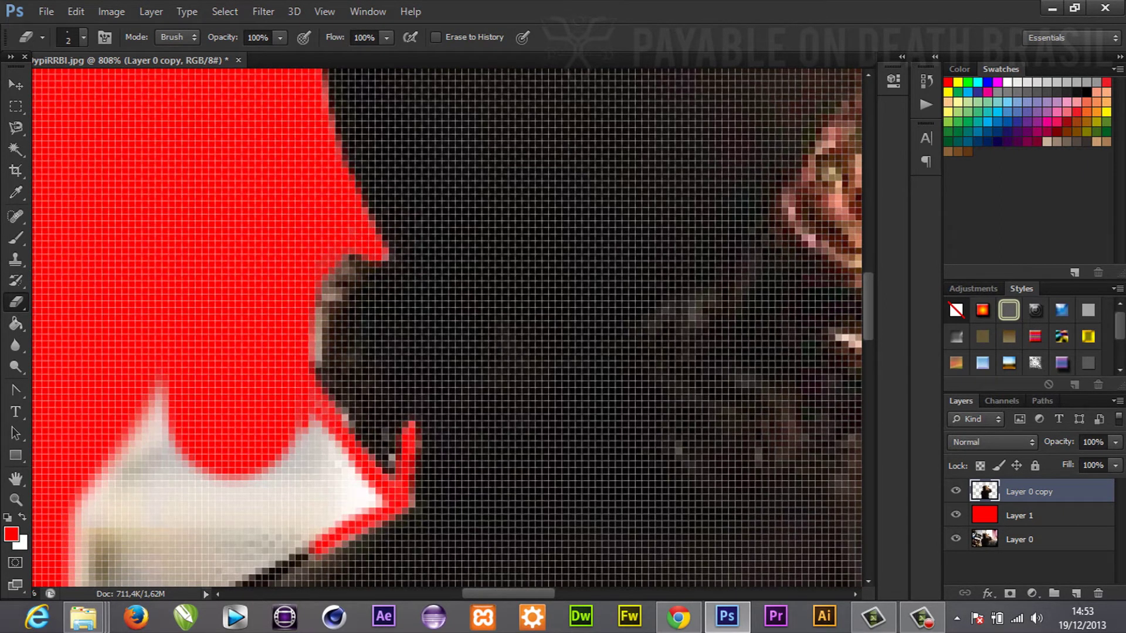
# Erase the leftover background above the singer's left shoulder with a 15 px eraser.
pyautogui.keyDown('alt'); pyautogui.scroll(-5, 445, 328); pyautogui.keyUp('alt')
pyautogui.press(']')
pyautogui.scroll(-2, 265, 329)
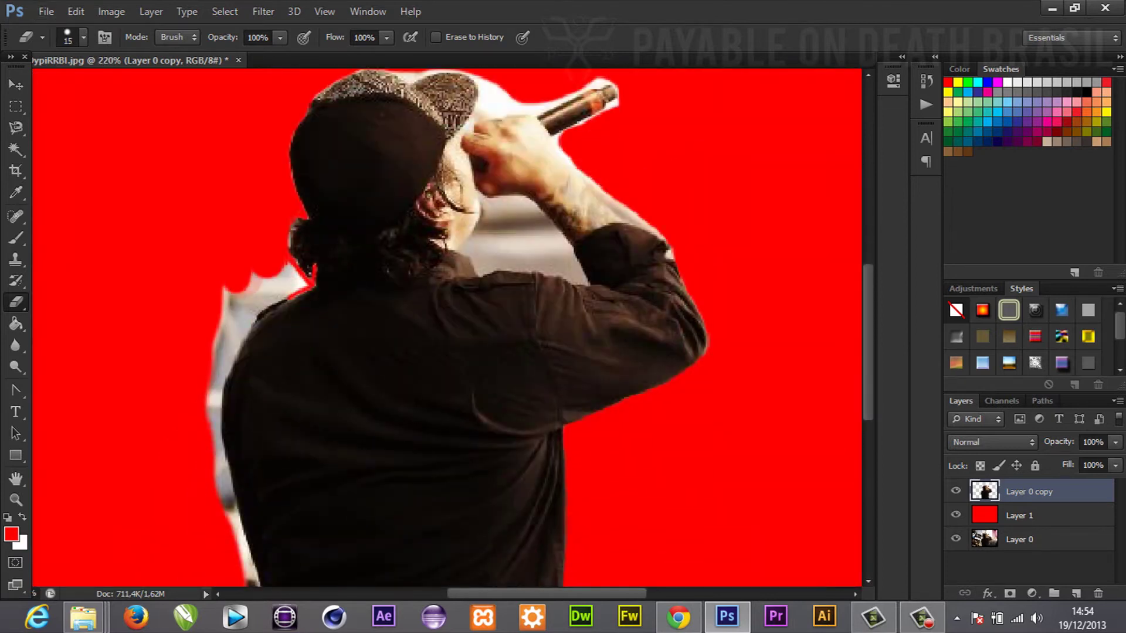
pyautogui.keyDown('alt'); pyautogui.scroll(5, 265, 328); pyautogui.keyUp('alt')
pyautogui.moveTo(275, 293)
pyautogui.mouseDown()
pyautogui.moveTo(199, 334)
pyautogui.moveTo(135, 422)
pyautogui.moveTo(117, 351)
pyautogui.mouseUp()
pyautogui.keyDown('alt'); pyautogui.scroll(-8, 176, 351); pyautogui.keyUp('alt')
# Erase the leftover background along the left side of the back, from the shoulder down to the image's lower edge.
pyautogui.keyDown('alt'); pyautogui.scroll(10, 176, 352); pyautogui.keyUp('alt')
pyautogui.moveTo(235, 264)
pyautogui.mouseDown()
pyautogui.moveTo(247, 299)
pyautogui.moveTo(193, 469)
pyautogui.mouseUp()
pyautogui.scroll(-3, 446, 328)
pyautogui.moveTo(199, 202)
pyautogui.mouseDown()
pyautogui.moveTo(193, 375)
pyautogui.moveTo(208, 487)
pyautogui.mouseUp()
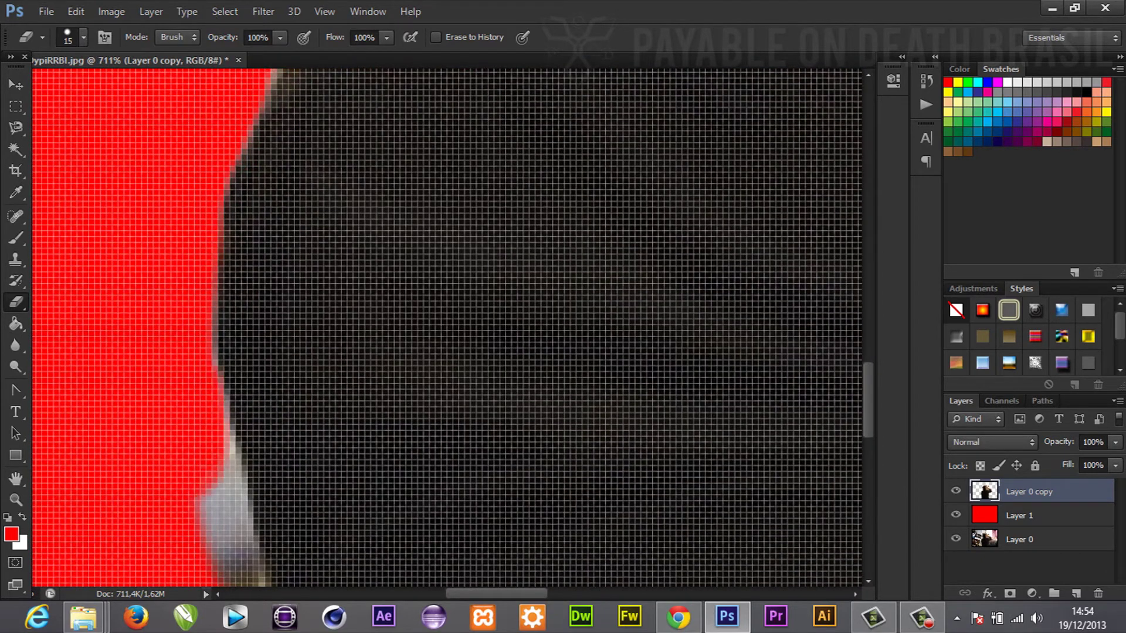
pyautogui.scroll(-3, 446, 328)
pyautogui.moveTo(223, 246); pyautogui.dragTo(275, 528)
pyautogui.scroll(-3, 275, 528)
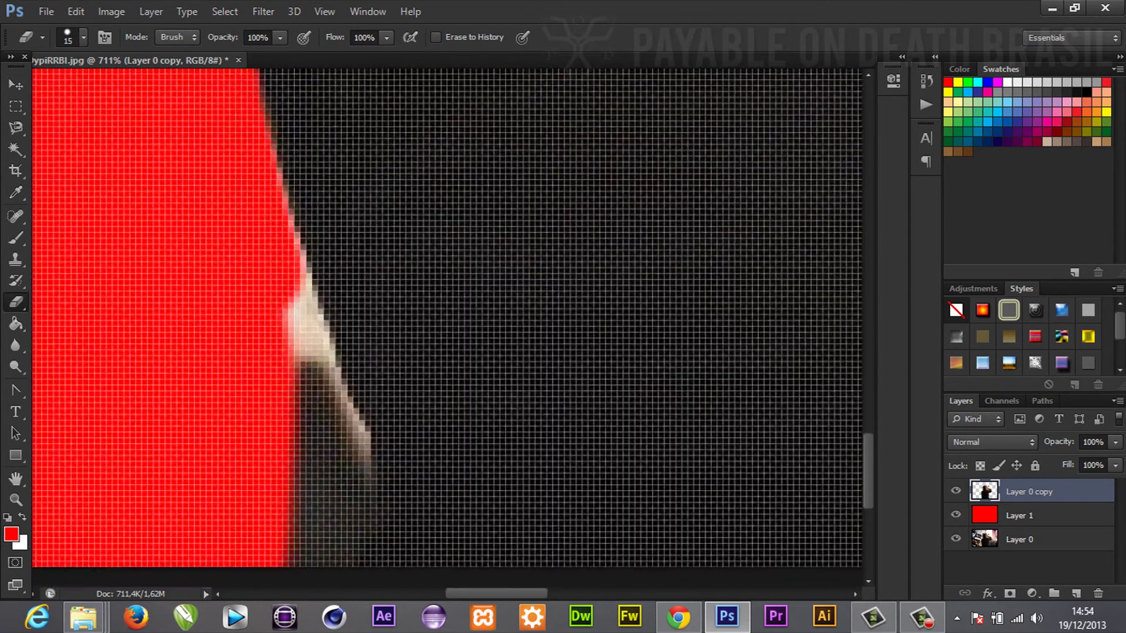
pyautogui.click(296, 460)
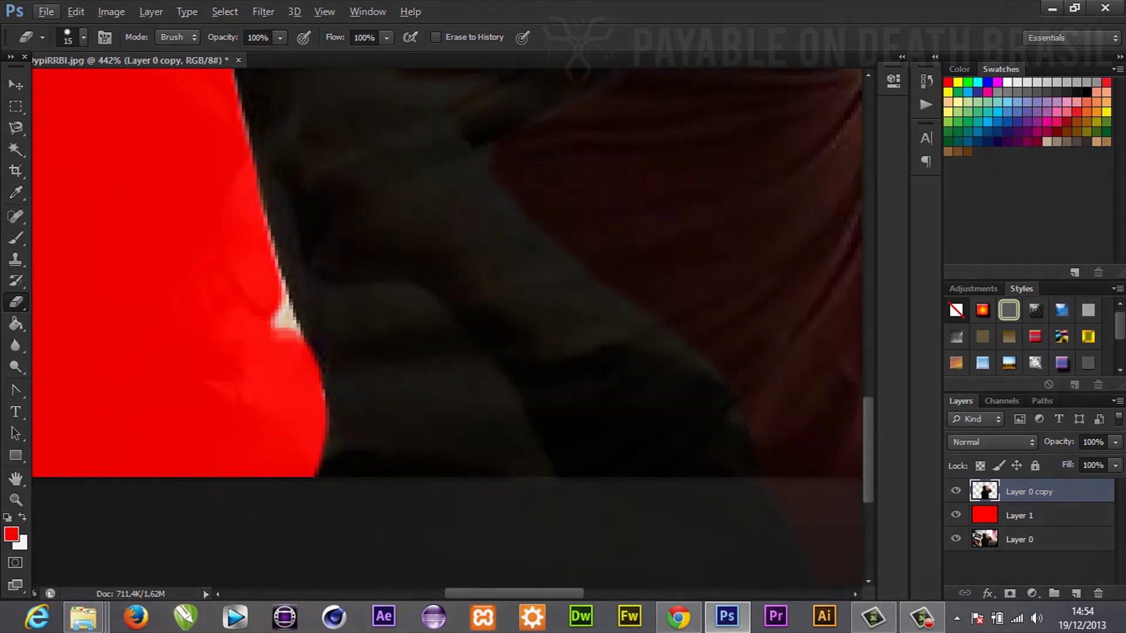
# Erase the remaining background between the face and raised arm and around the cap, hand and microphone.
pyautogui.moveTo(412, 379)
pyautogui.mouseDown()
pyautogui.moveTo(404, 293)
pyautogui.moveTo(334, 316)
pyautogui.moveTo(287, 410)
pyautogui.moveTo(375, 457)
pyautogui.moveTo(463, 381)
pyautogui.moveTo(351, 381)
pyautogui.mouseUp()
pyautogui.moveTo(494, 393); pyautogui.dragTo(466, 352)
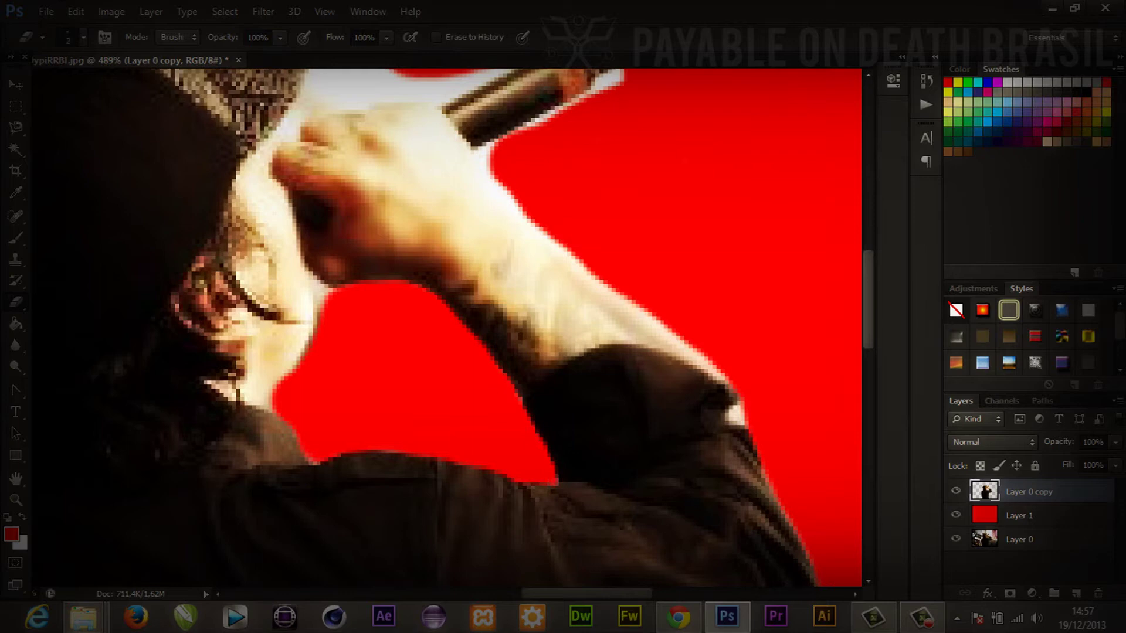
pyautogui.scroll(-1, 363, 352)
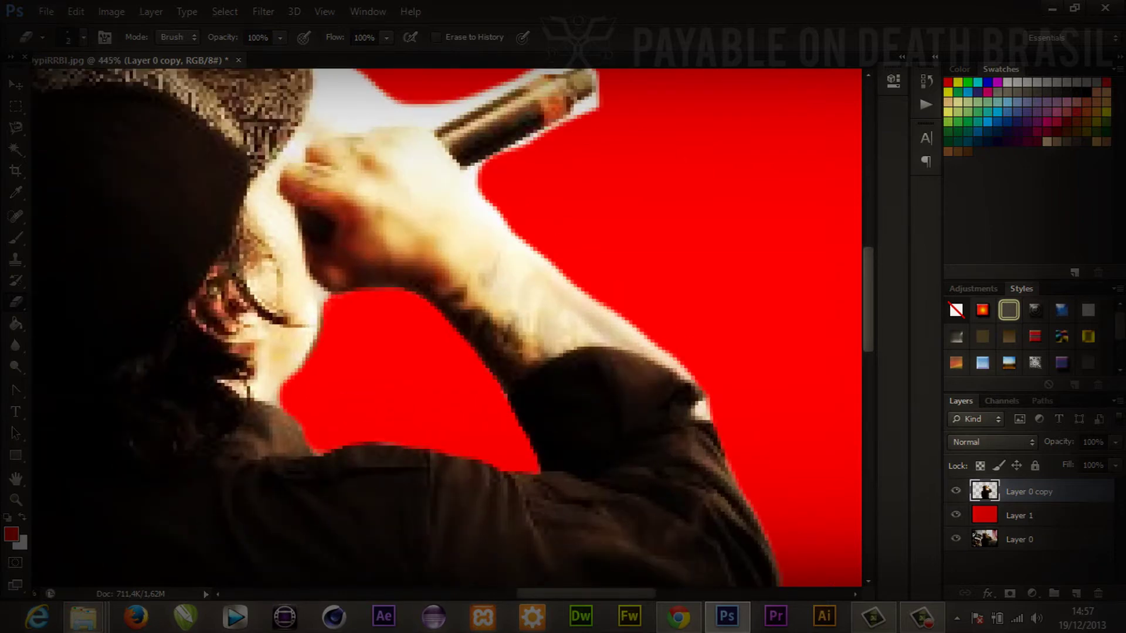
pyautogui.scroll(-3, 445, 329)
pyautogui.scroll(5, 445, 329)
pyautogui.press(']')
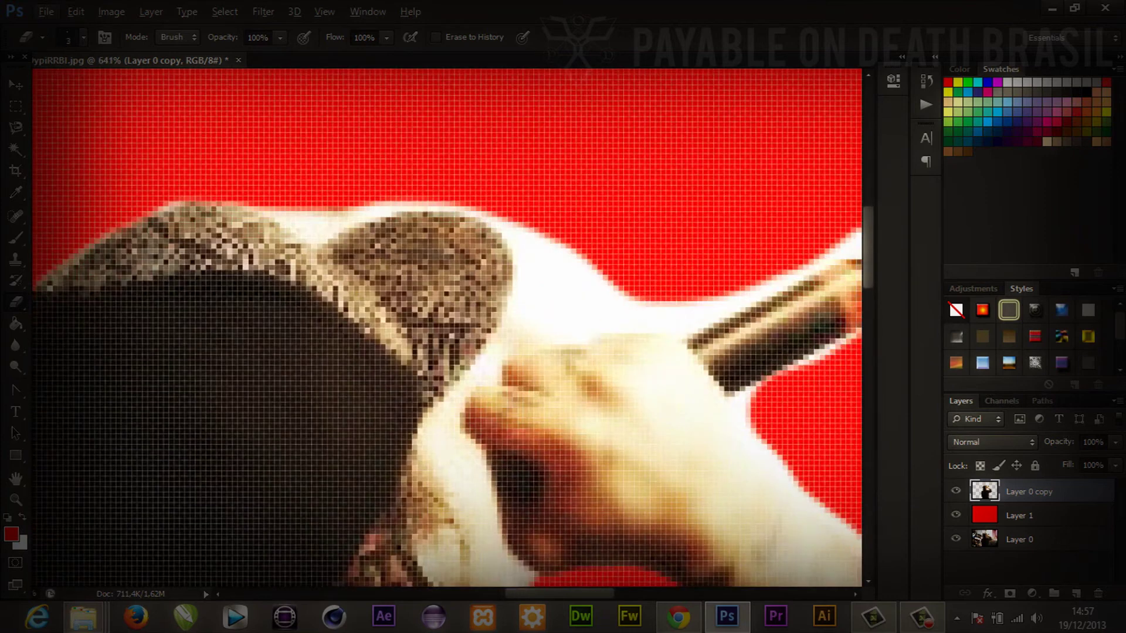
pyautogui.moveTo(329, 229); pyautogui.dragTo(425, 203)
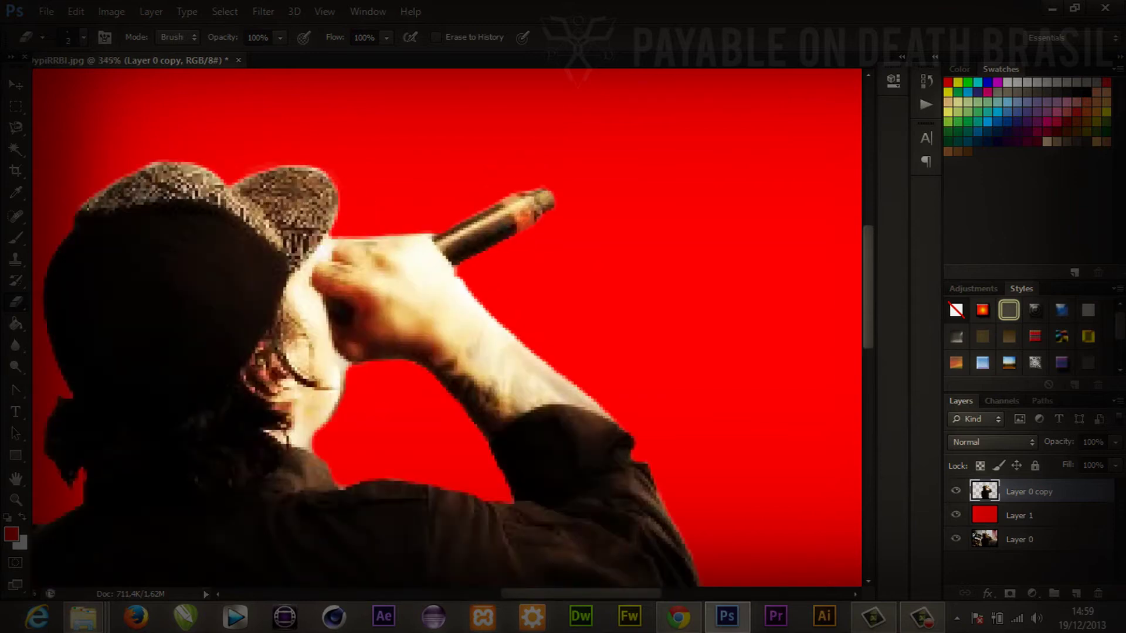
pyautogui.scroll(3, 456, 268)
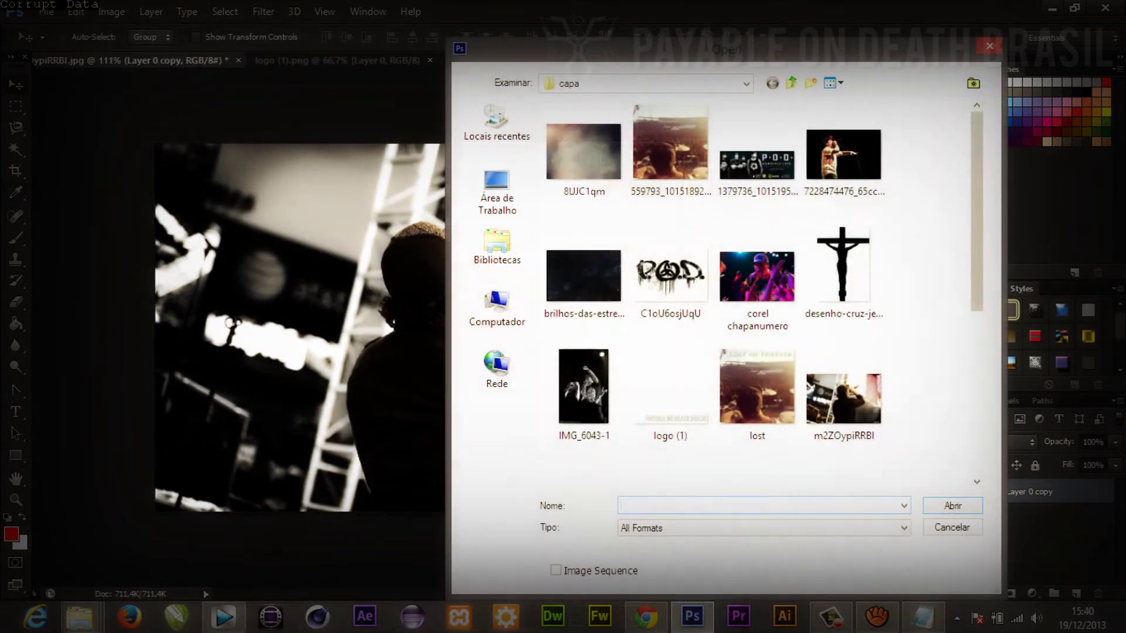
# Add the PAYABLE ON DEATH BRASIL logo from logo (1).png as a new layer over the photo.
pyautogui.scroll(-4, 716, 293)
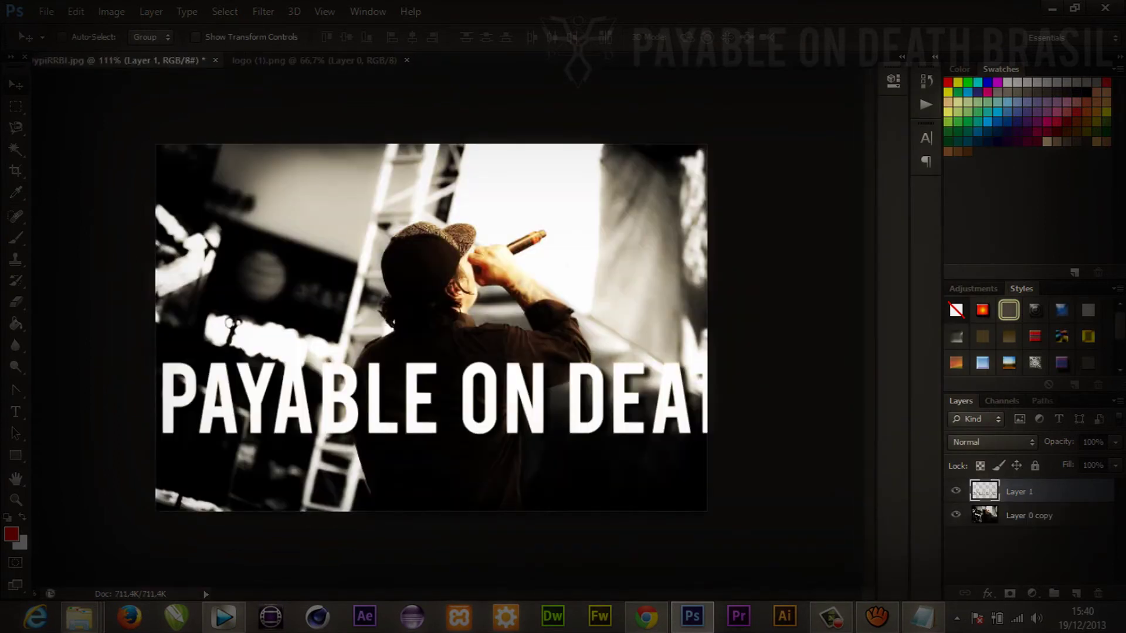
pyautogui.moveTo(469, 363); pyautogui.dragTo(478, 371)
pyautogui.hotkey('ctrl', 't')
pyautogui.hotkey('ctrl', '-')
pyautogui.moveTo(209, 335); pyautogui.dragTo(432, 359)
pyautogui.moveTo(590, 381); pyautogui.dragTo(530, 387)
pyautogui.hotkey('ctrl', 'z')
pyautogui.hotkey('ctrl', 'z')
pyautogui.press('Escape')
# Scale the PAYABLE ON DEATH BRASIL logo to about 49% and center it along the photo's lower edge.
pyautogui.hotkey('ctrl', 't')
pyautogui.moveTo(206, 334); pyautogui.dragTo(352, 372)
pyautogui.moveTo(527, 392); pyautogui.dragTo(433, 392)
pyautogui.scroll(3, 433, 392)
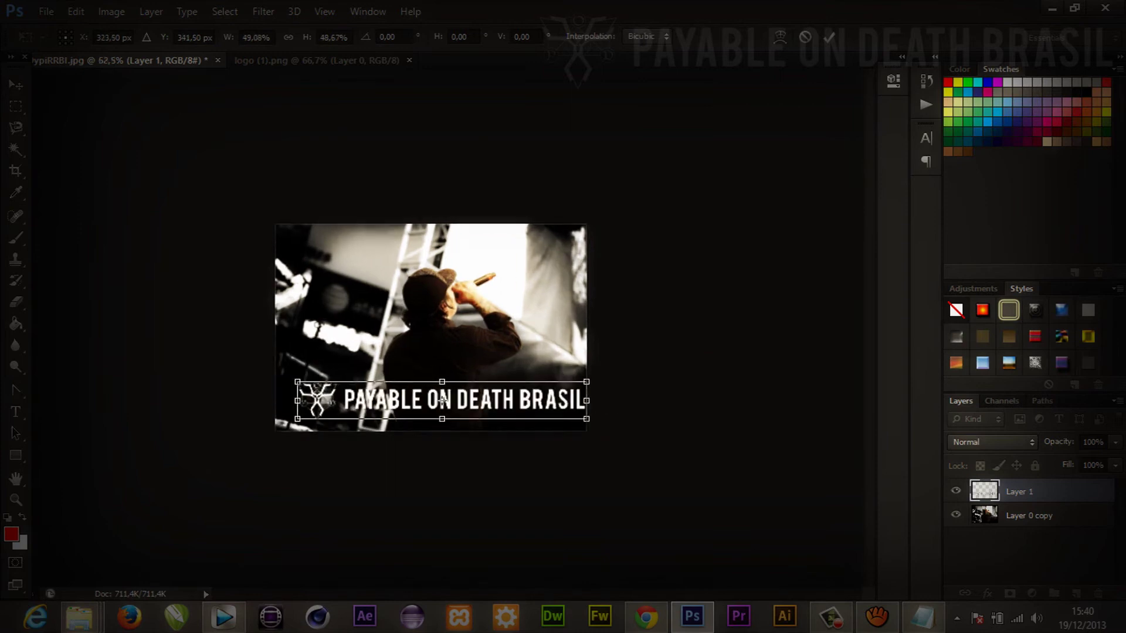
pyautogui.moveTo(446, 437); pyautogui.dragTo(430, 444)
pyautogui.press('Return')
pyautogui.press('Right')
pyautogui.press('Right')
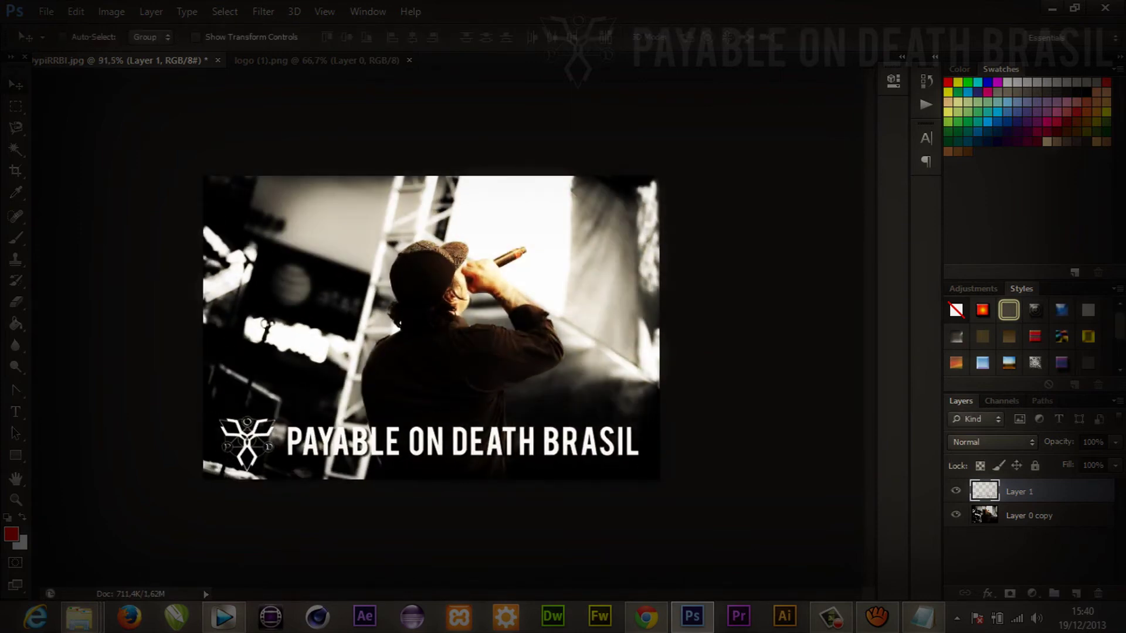
# Copy the quote beginning "Ninguém pode te amar mais" from the other window and paste it as a new text layer over the photo.
pyautogui.press('t')
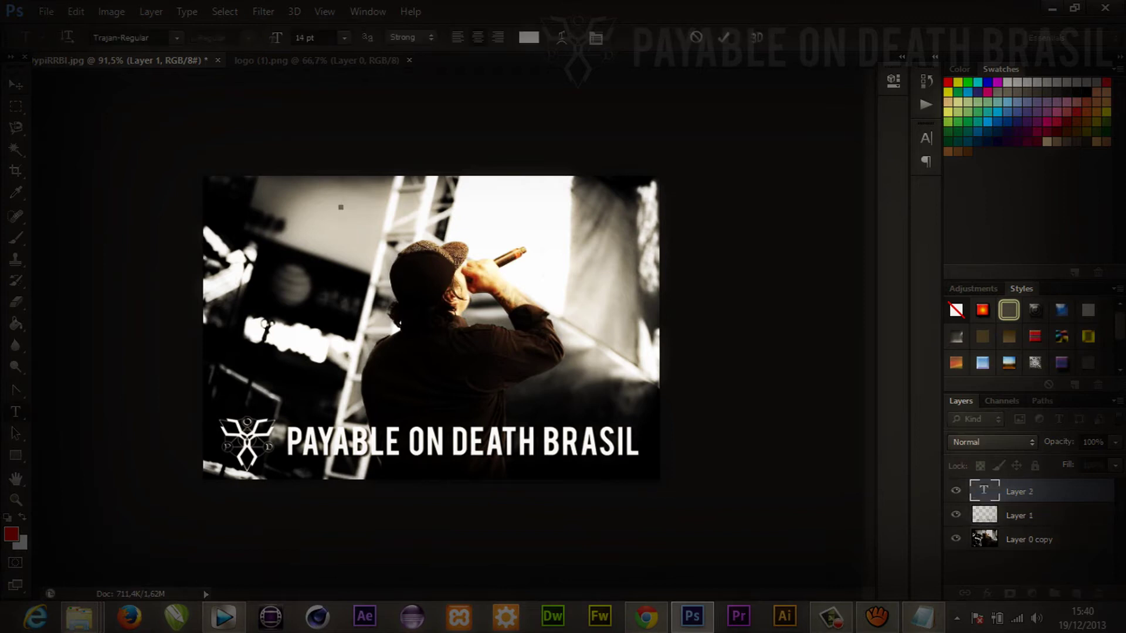
pyautogui.hotkey('alt', 'Tab')
pyautogui.moveTo(459, 207); pyautogui.dragTo(454, 192)
pyautogui.moveTo(361, 206); pyautogui.dragTo(88, 189)
pyautogui.rightClick(88, 189)
pyautogui.click(153, 246)
pyautogui.hotkey('alt', 'Tab')
pyautogui.click(340, 203)
pyautogui.hotkey('ctrl', 'v')
# Change the whole quote's font to Bebas Neue and commit the text.
pyautogui.hotkey('ctrl', 'a')
pyautogui.click(176, 37)
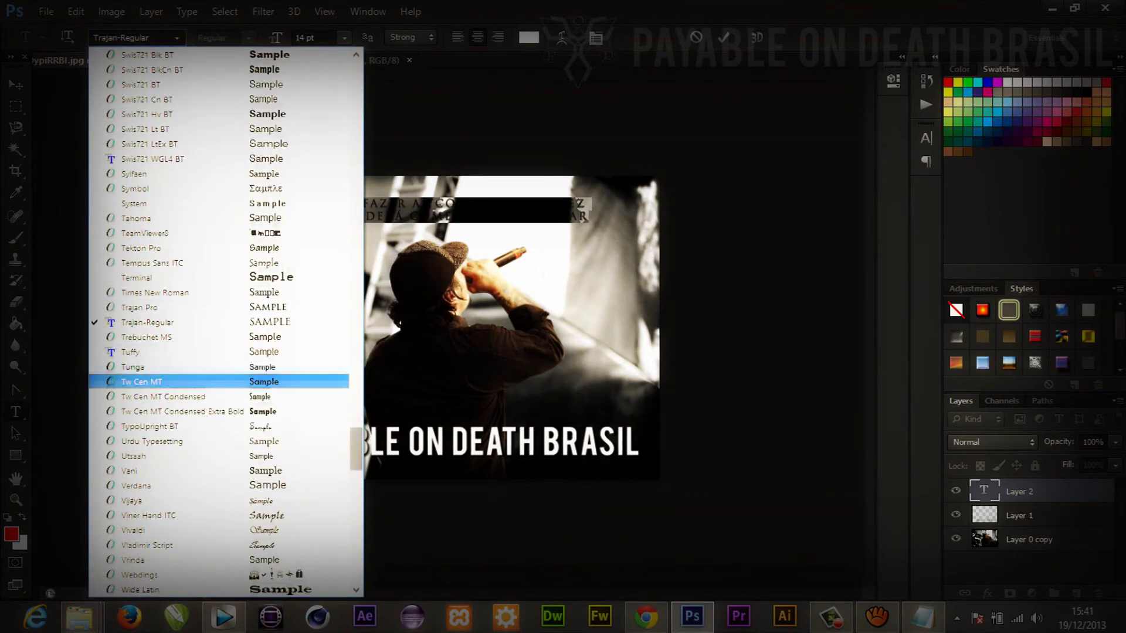
pyautogui.scroll(15, 176, 235)
pyautogui.click(147, 221)
pyautogui.hotkey('ctrl', 'Return')
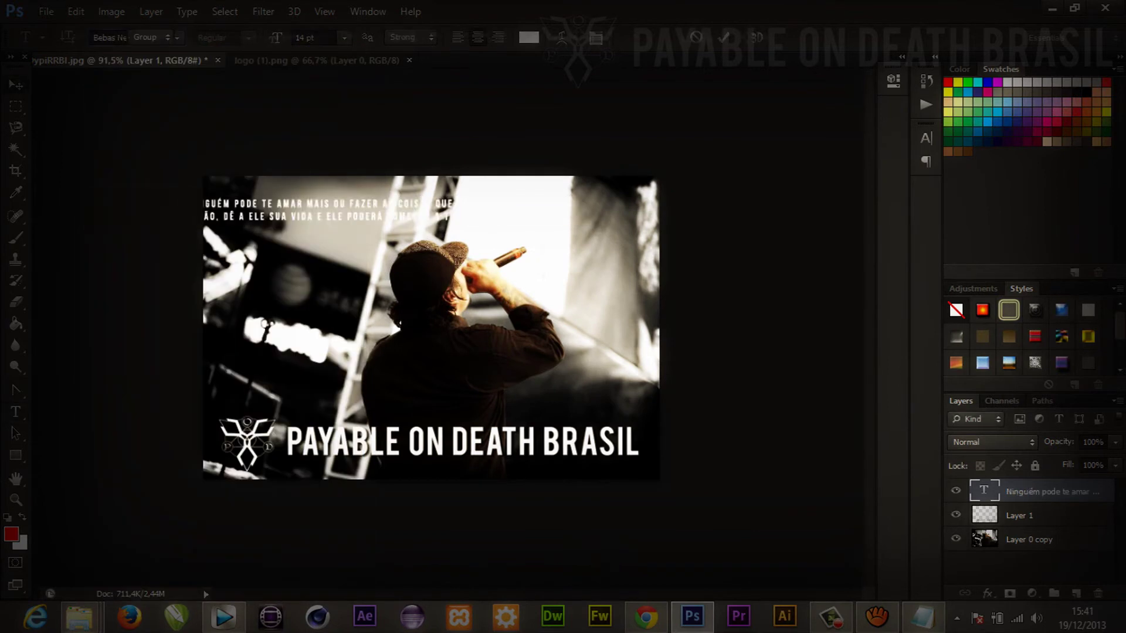
# Move the quote to the photo's upper edge and enlarge it to span nearly the full photo width.
pyautogui.moveTo(363, 208); pyautogui.dragTo(396, 195)
pyautogui.hotkey('ctrl', 't')
pyautogui.moveTo(542, 206); pyautogui.dragTo(661, 215)
pyautogui.moveTo(447, 199); pyautogui.dragTo(431, 199)
pyautogui.press('Return')
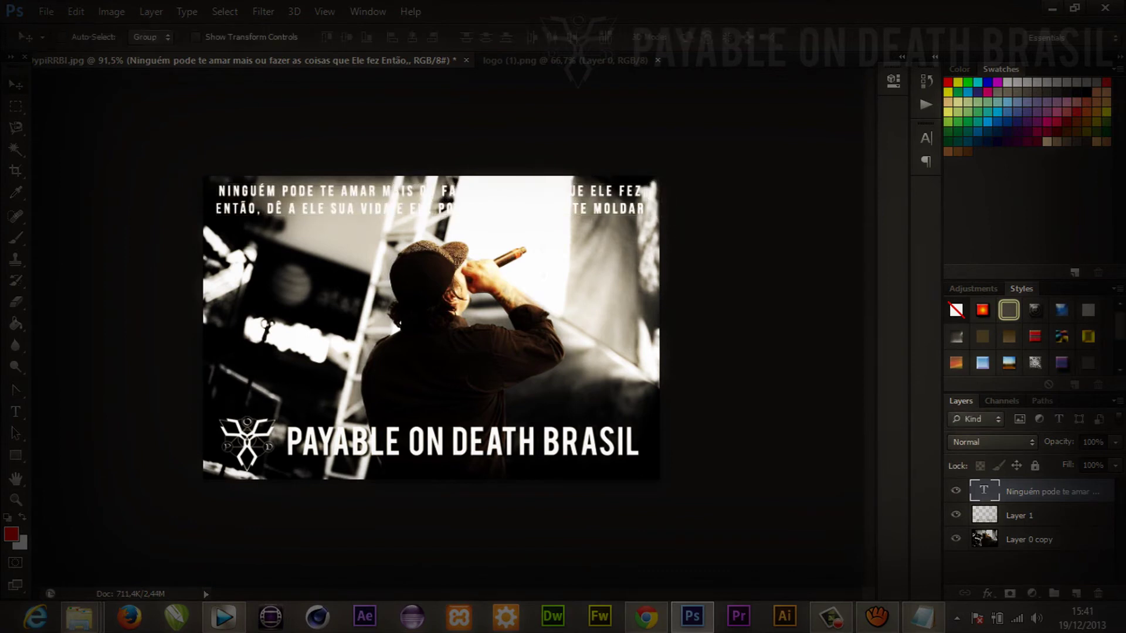
# Add a drop shadow to the quote text layer with a 149° angle and a 5 px distance.
pyautogui.click(987, 594)
pyautogui.click(1003, 577)
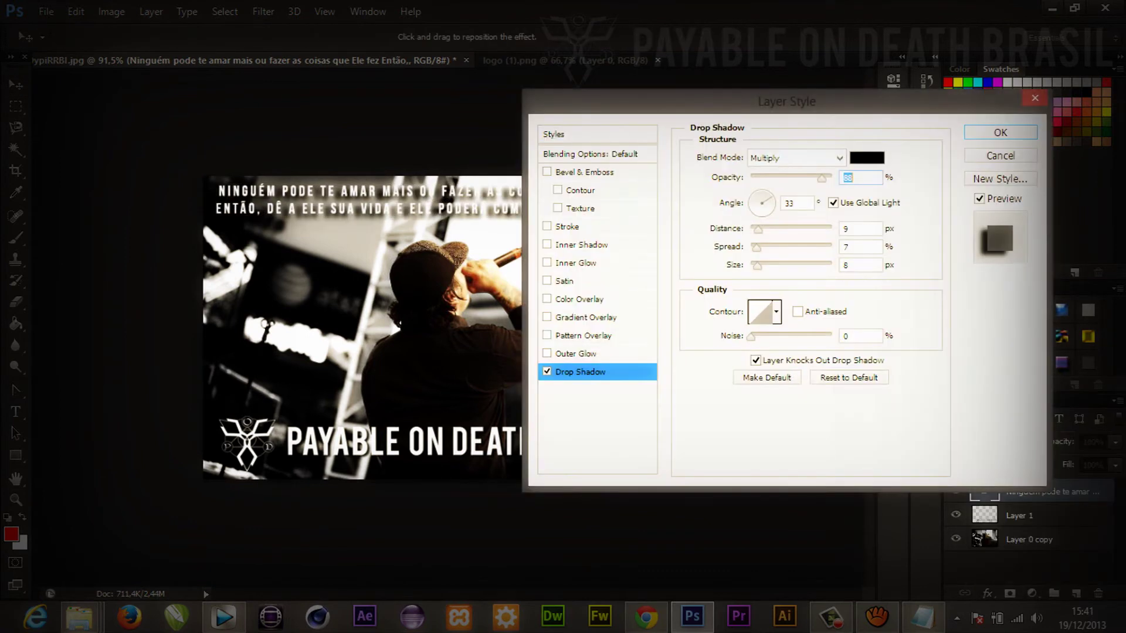
pyautogui.moveTo(883, 132); pyautogui.dragTo(936, 140)
pyautogui.moveTo(410, 203); pyautogui.dragTo(417, 201)
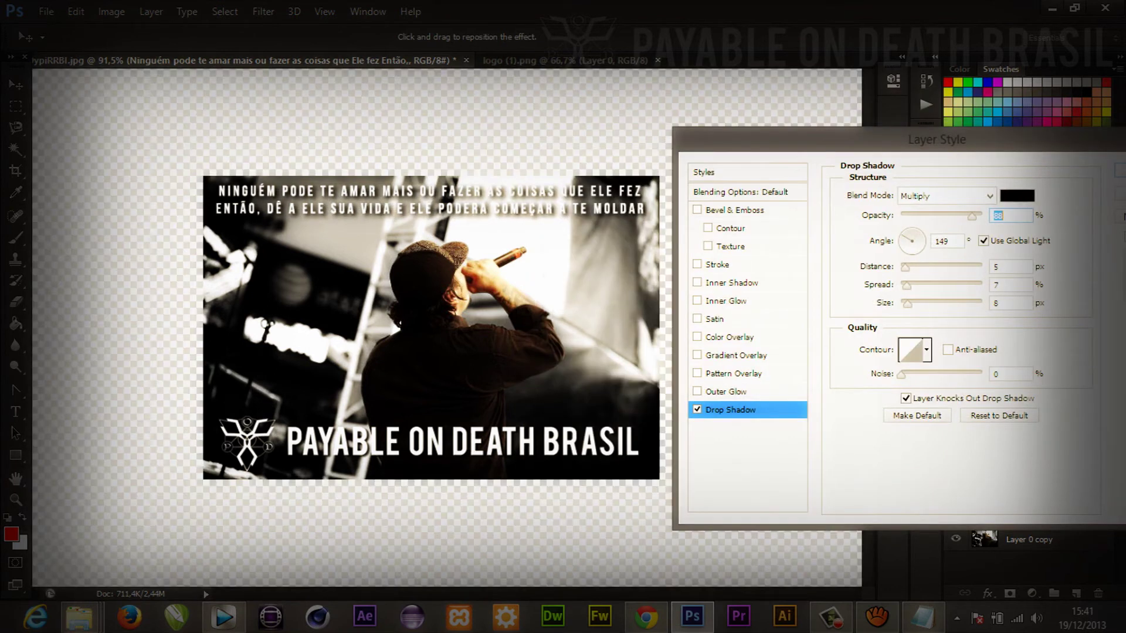
# Set the quote's drop shadow to 0 px distance, 29% spread and 76 px size, and apply it.
pyautogui.click(1009, 267)
pyautogui.write('0')
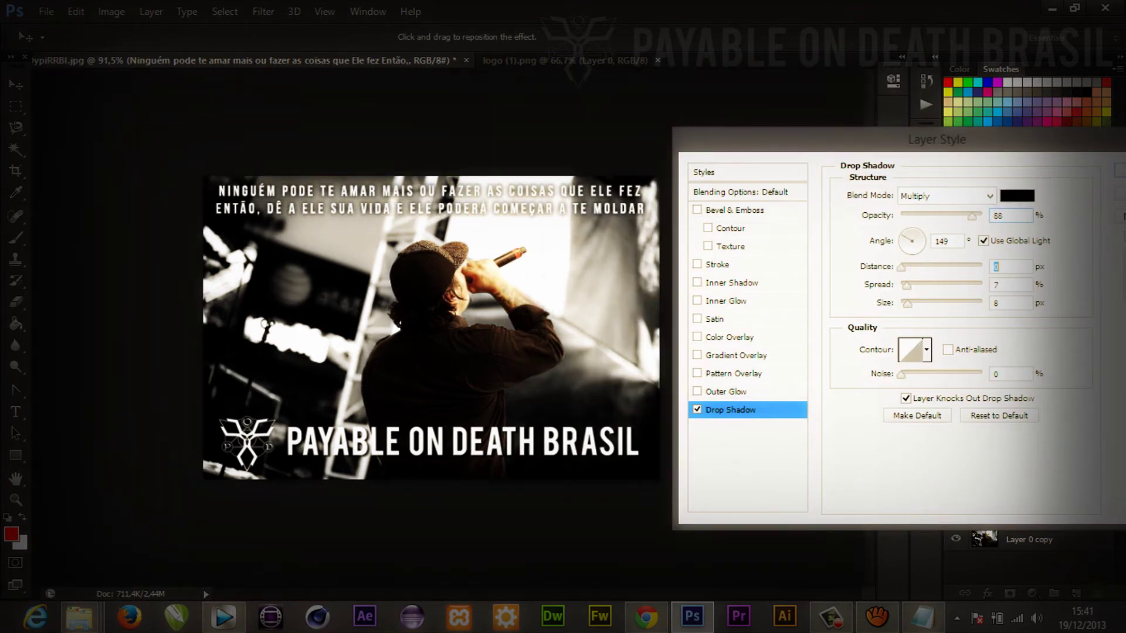
pyautogui.press('Tab')
pyautogui.write('25')
pyautogui.press('Tab')
pyautogui.write('76')
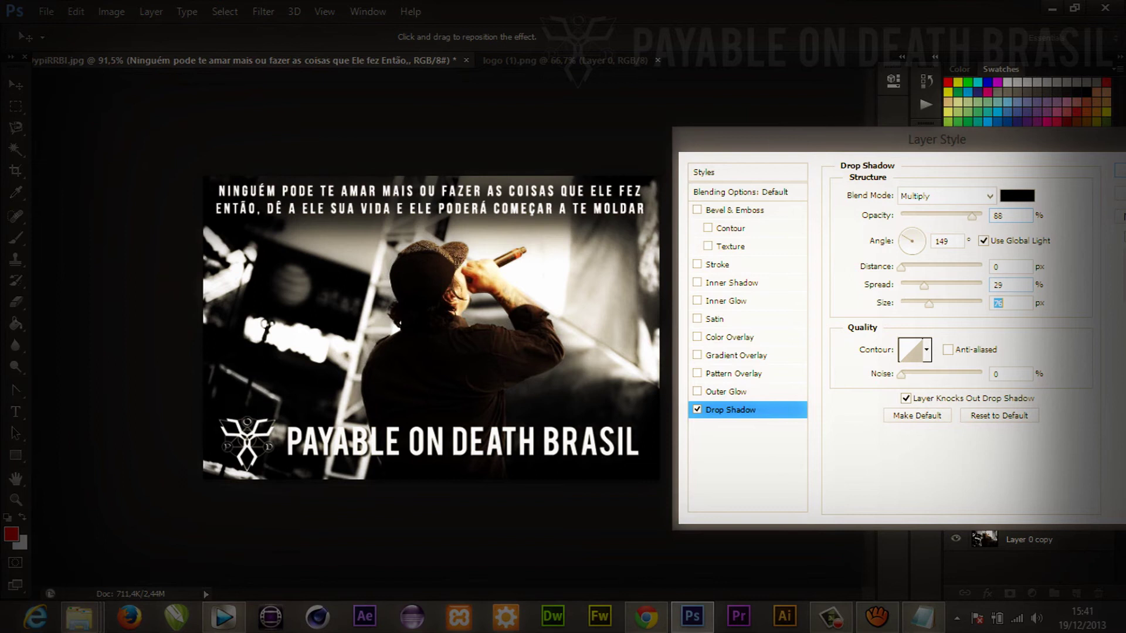
pyautogui.press('Return')
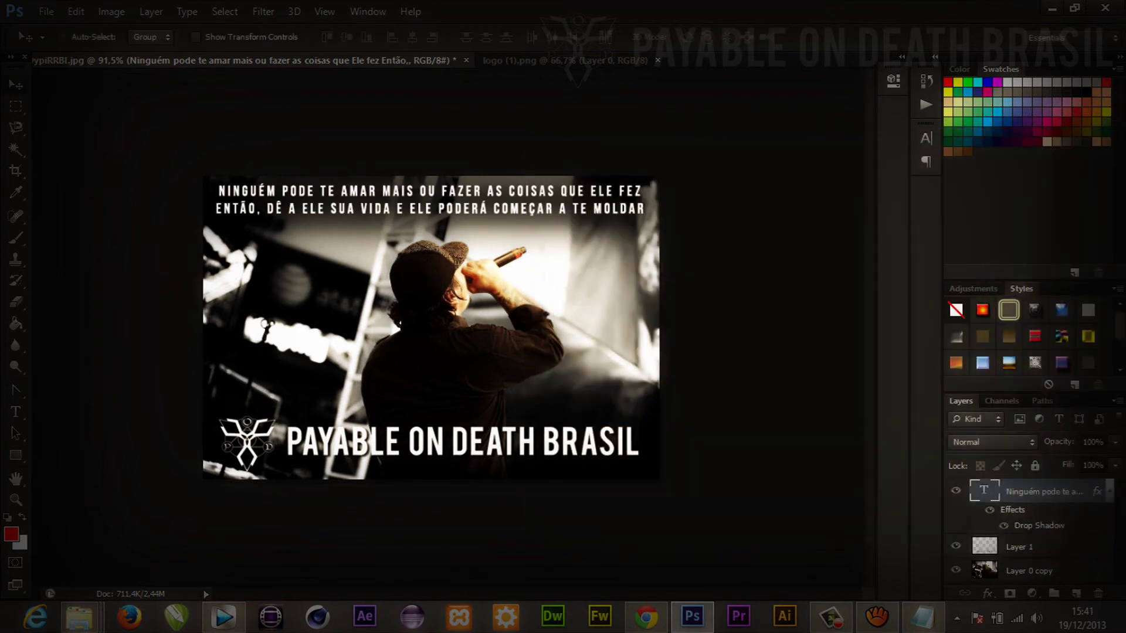
# Apply the Topaz Clean 3 filter with the Curly Smooth preset to the Layer 0 copy photo layer.
pyautogui.click(1035, 570)
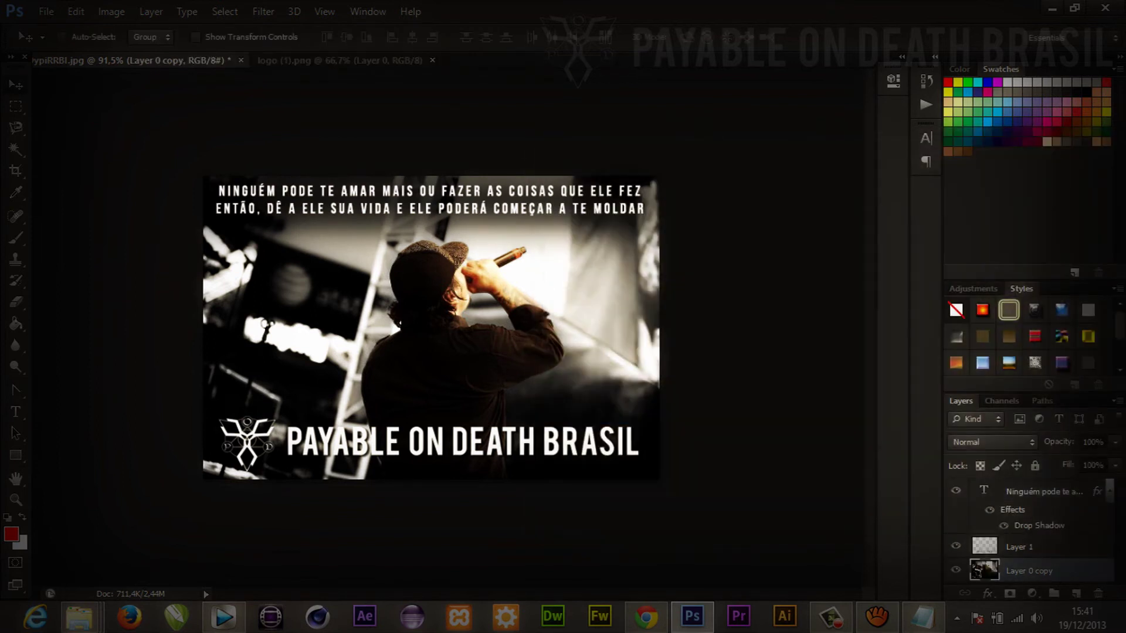
pyautogui.hotkey('alt', ']')
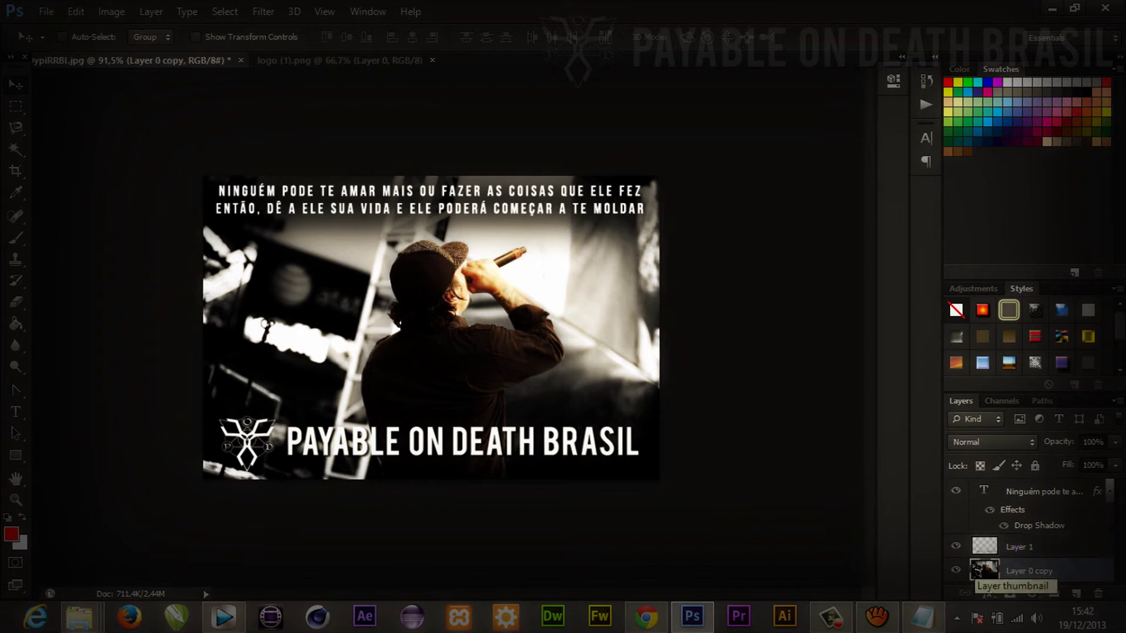
pyautogui.click(263, 11)
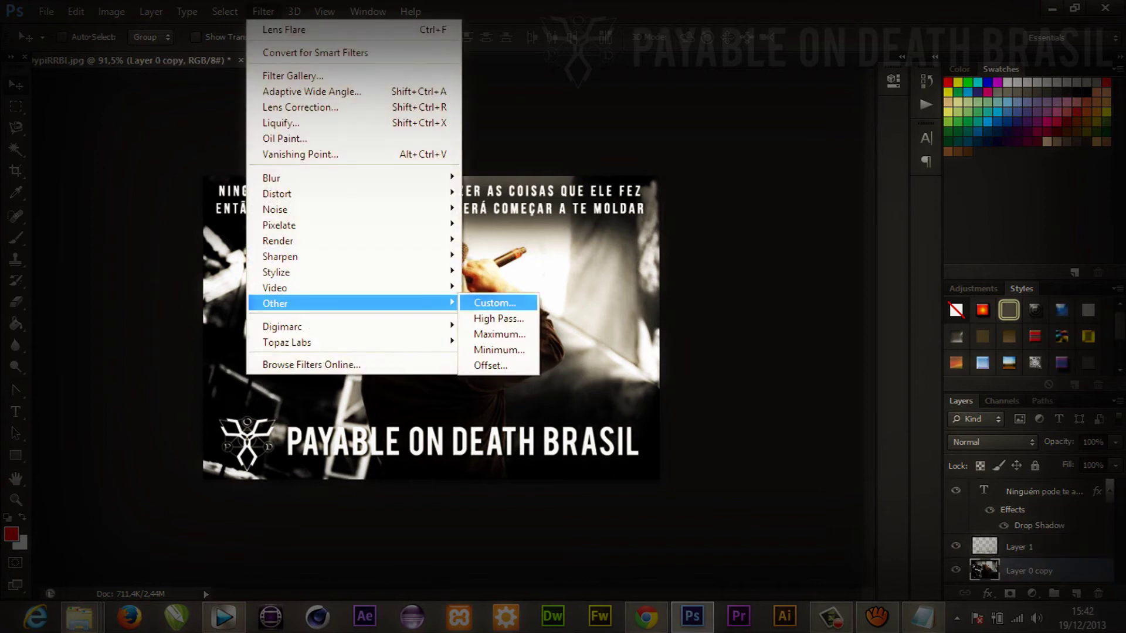
pyautogui.moveTo(329, 342)
pyautogui.click(507, 389)
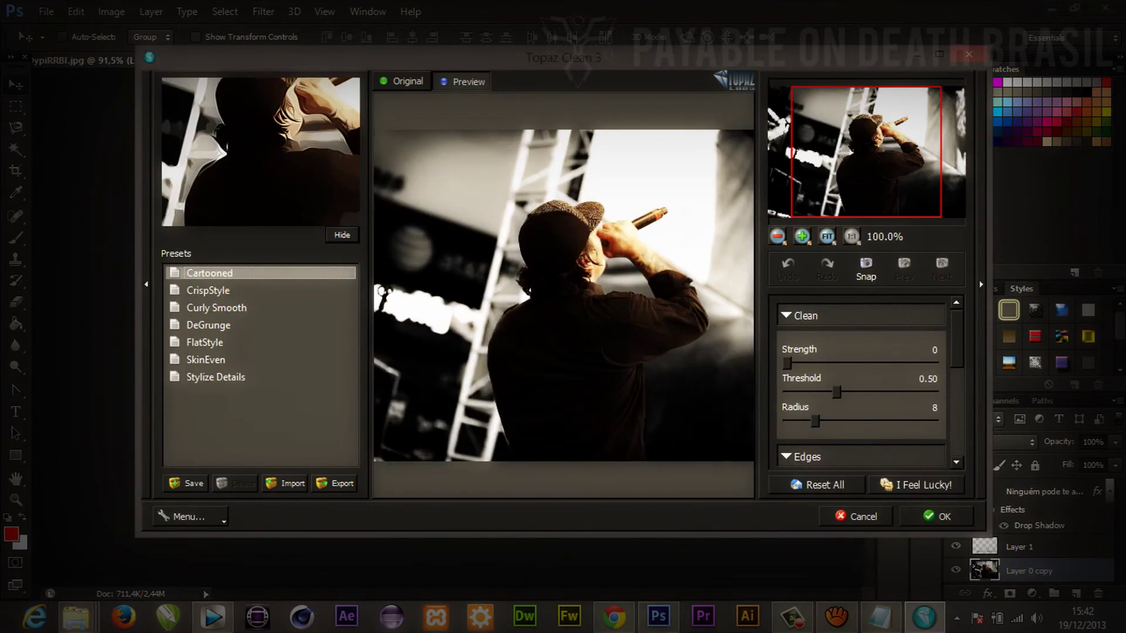
pyautogui.click(216, 308)
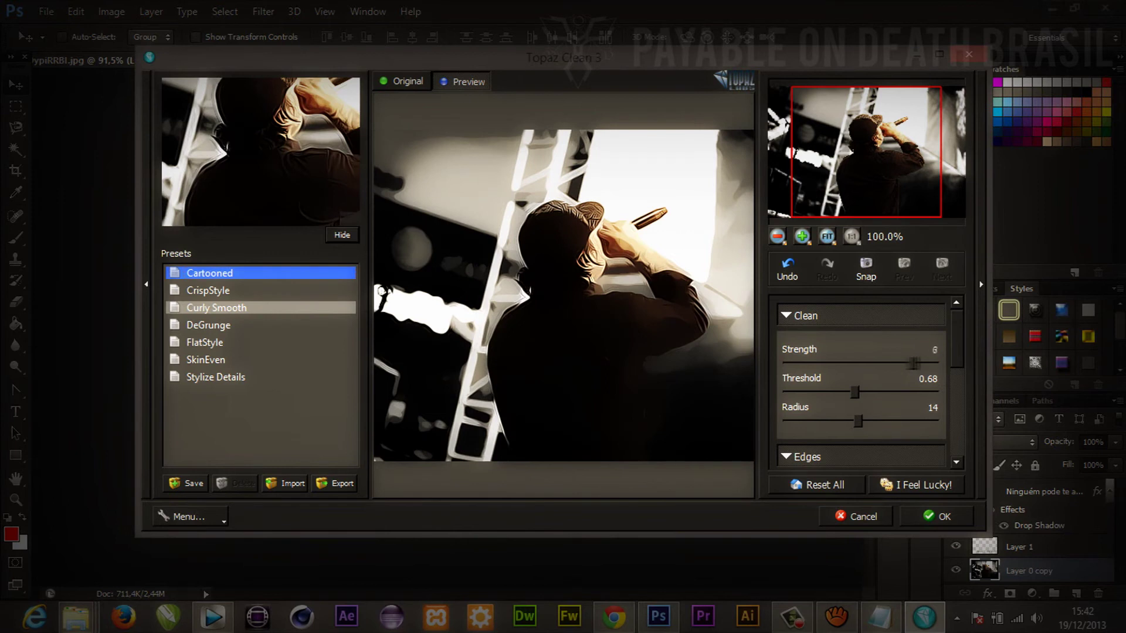
pyautogui.press('Return')
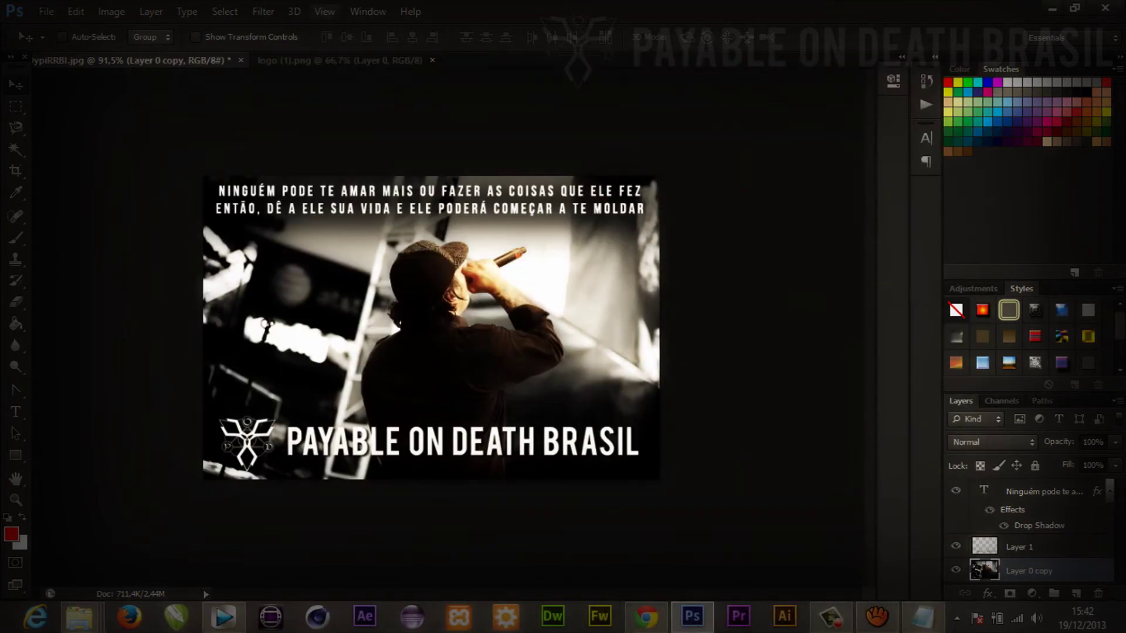
# Try a 105mm Prime lens flare at 101% brightness on the photo layer.
pyautogui.click(263, 11)
pyautogui.moveTo(352, 239)
pyautogui.click(486, 286)
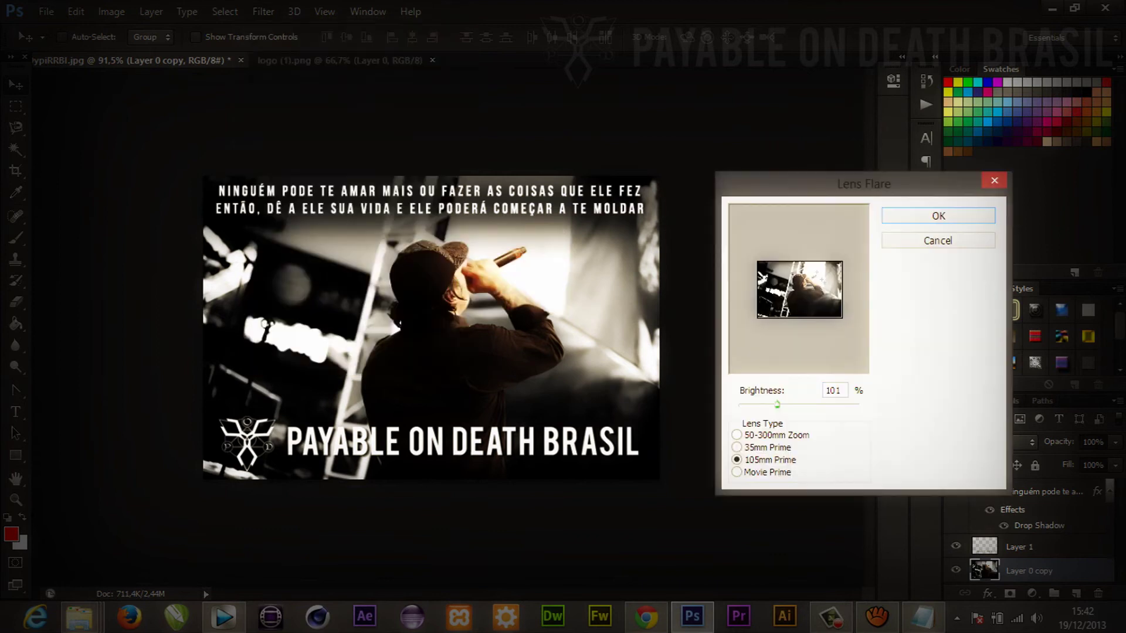
pyautogui.press('Return')
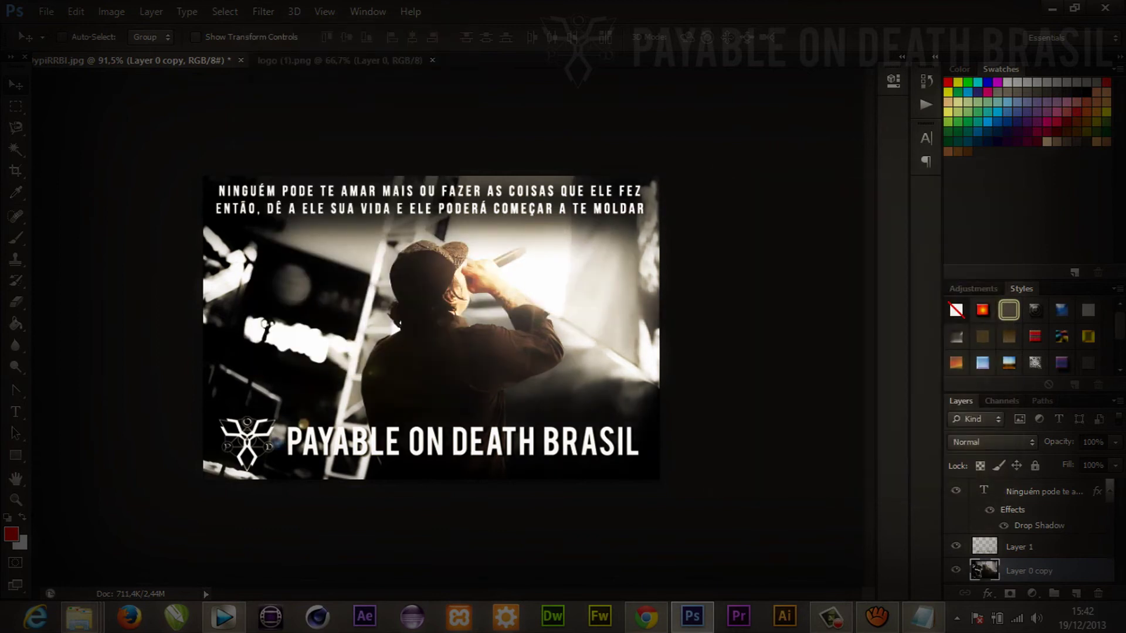
# Try a stronger 105mm Prime lens flare at 123% brightness on the photo layer, and undo it.
pyautogui.click(262, 11)
pyautogui.moveTo(352, 240)
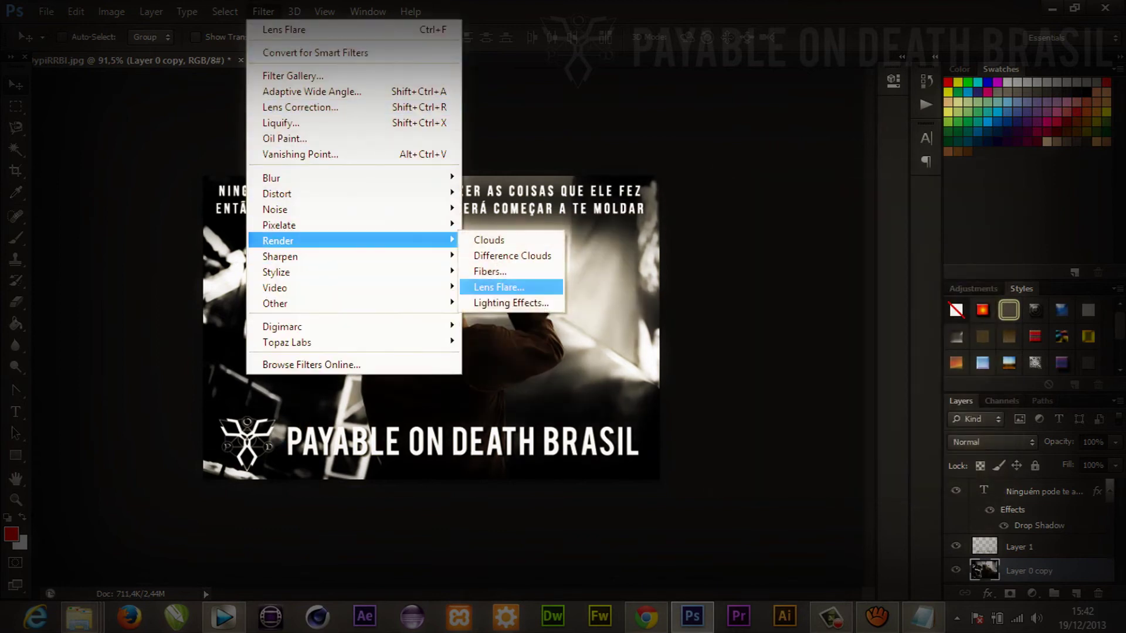
pyautogui.click(492, 288)
pyautogui.press('Up')
pyautogui.press('Up')
pyautogui.press('Up')
pyautogui.press('Up')
pyautogui.press('Up')
pyautogui.press('Up')
pyautogui.press('Up')
pyautogui.press('Up')
pyautogui.press('Up')
pyautogui.press('Up')
pyautogui.press('Up')
pyautogui.press('Up')
pyautogui.press('Up')
pyautogui.press('Up')
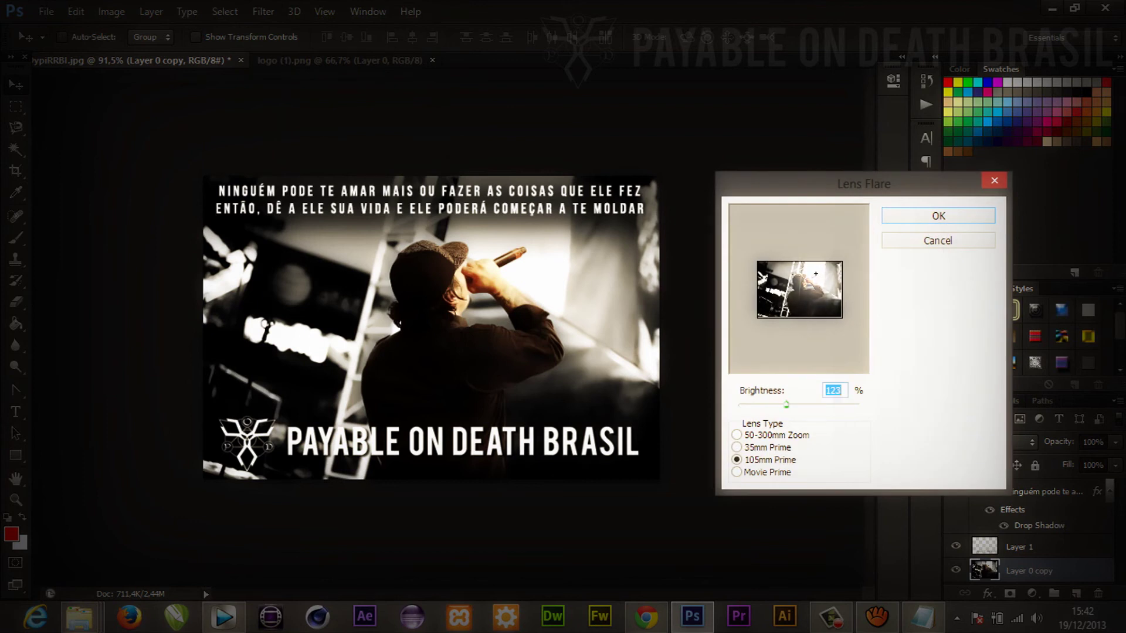
pyautogui.press('Return')
pyautogui.hotkey('ctrl', 'z')
# Render a 105mm Prime lens flare at 83% brightness on the photo layer.
pyautogui.click(263, 12)
pyautogui.moveTo(352, 239)
pyautogui.click(491, 288)
pyautogui.write('81')
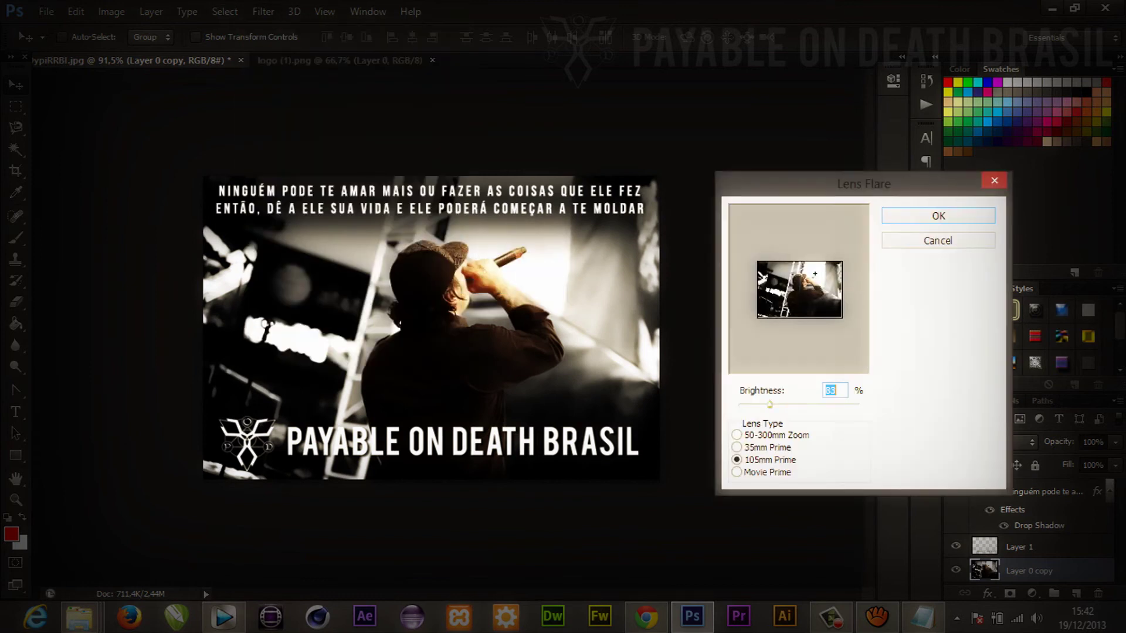
pyautogui.press('Return')
# Start a text layer on the photo and paste in the song title "Coming Back" copied from the Notepad document.
pyautogui.press('t')
pyautogui.click(431, 329)
pyautogui.click(922, 617)
pyautogui.moveTo(209, 251); pyautogui.dragTo(143, 250)
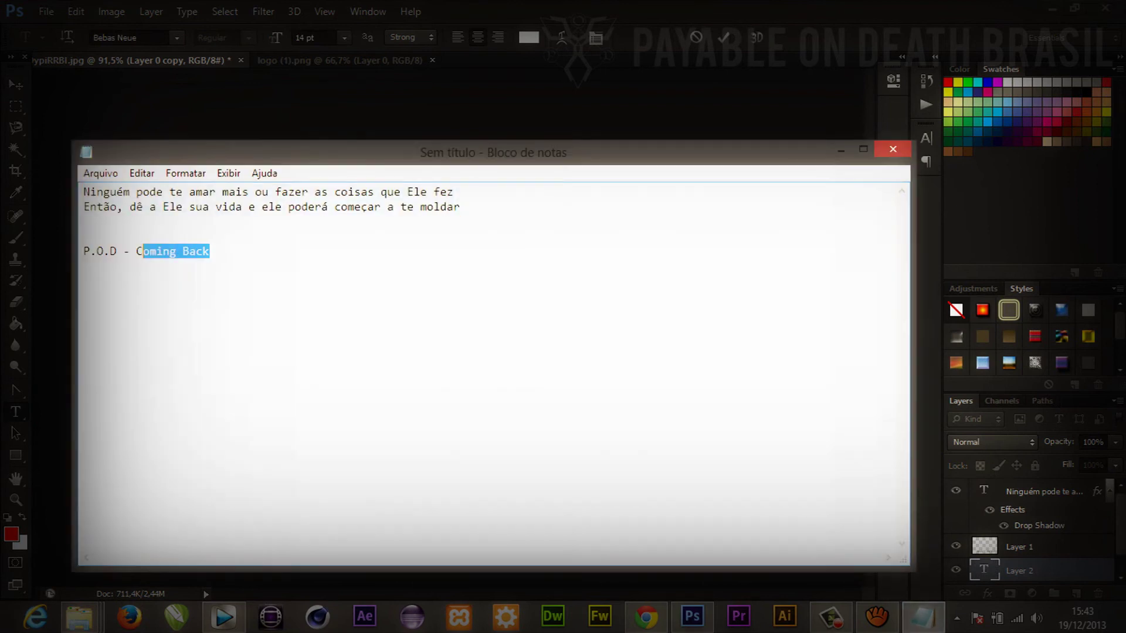
pyautogui.hotkey('alt', 'Tab')
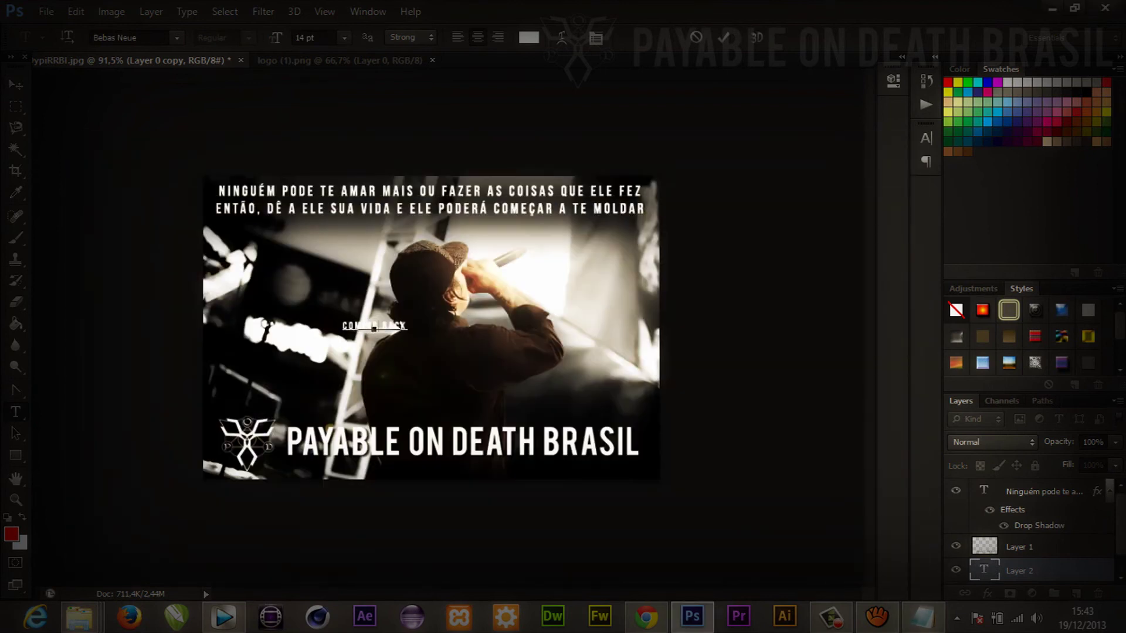
# Change the "Coming Back" text's font to Trajan-Regular and commit the text.
pyautogui.click(177, 37)
pyautogui.scroll(-10, 223, 263)
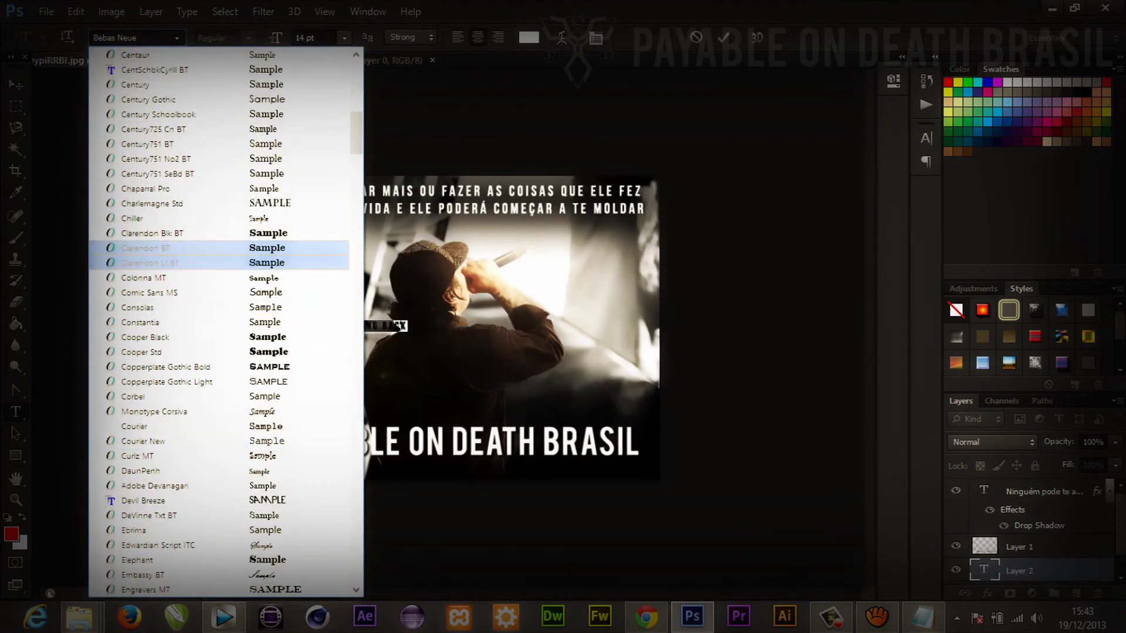
pyautogui.scroll(-20, 223, 263)
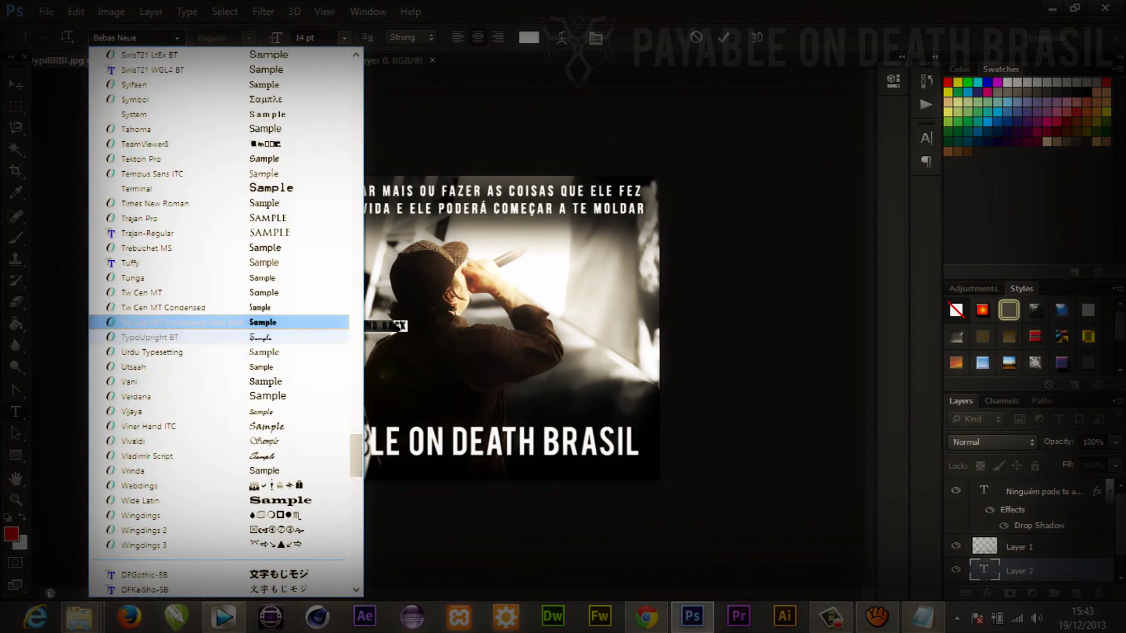
pyautogui.scroll(3, 223, 396)
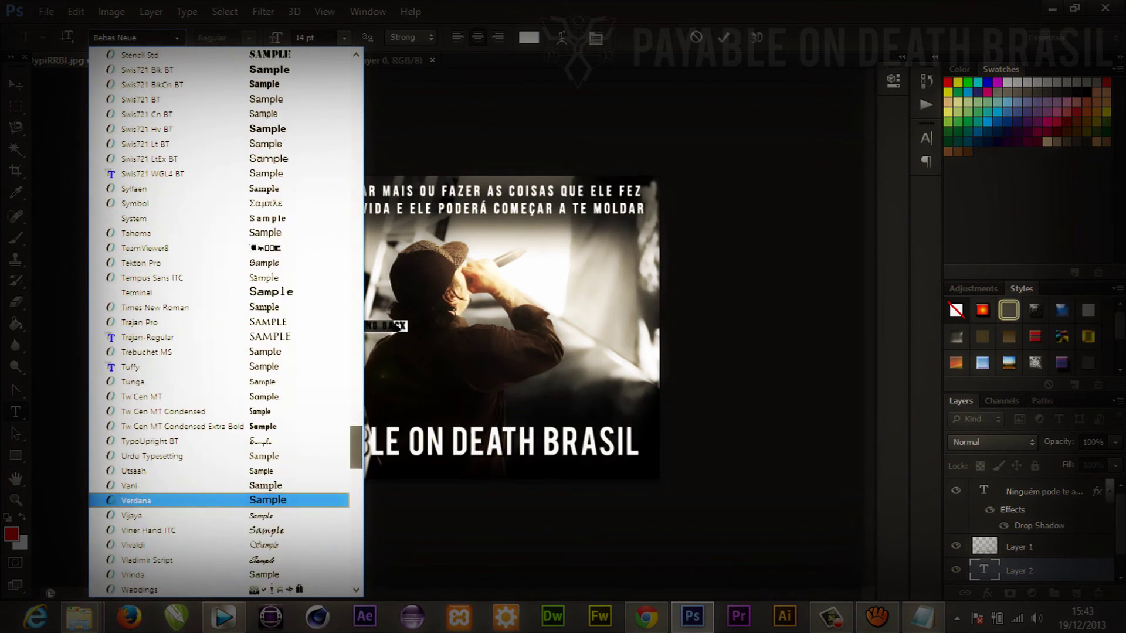
pyautogui.click(146, 337)
pyautogui.click(16, 85)
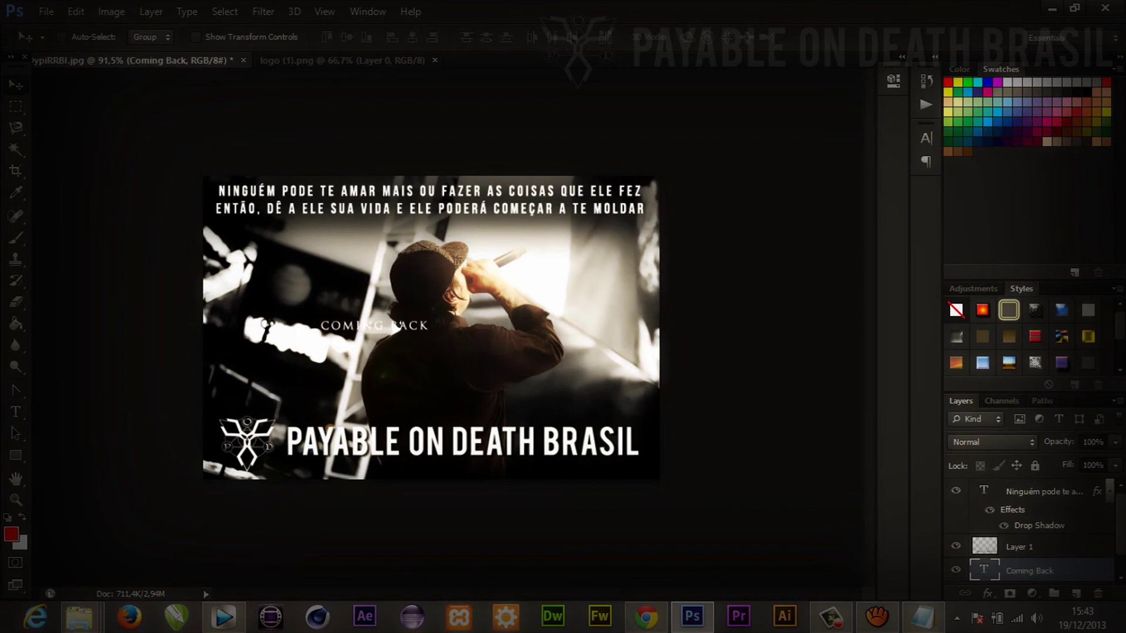
# Move the "Coming Back" title just above the Payable on Death Brasil logo and enlarge it to span nearly the full photo width.
pyautogui.hotkey('ctrl', 't')
pyautogui.moveTo(429, 333); pyautogui.dragTo(388, 388)
pyautogui.moveTo(546, 372); pyautogui.dragTo(633, 364)
pyautogui.moveTo(432, 383); pyautogui.dragTo(431, 393)
pyautogui.press('Return')
# Add a drop shadow to the "Coming Back" title with an 80° angle, 7 px distance, 22% spread and 21 px size.
pyautogui.click(988, 593)
pyautogui.click(1002, 588)
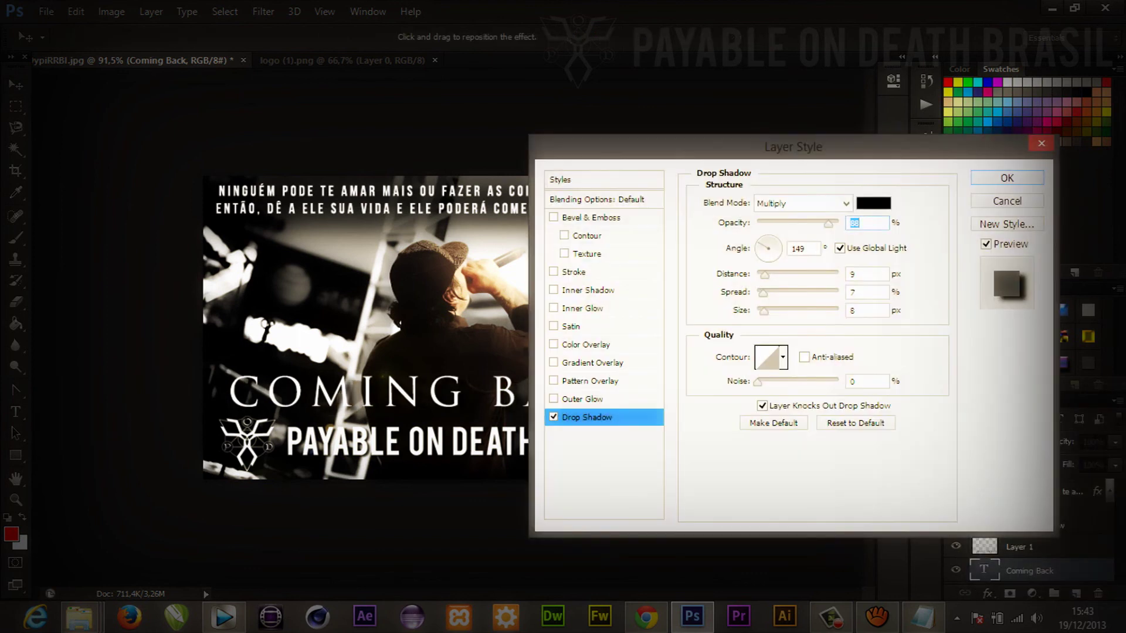
pyautogui.moveTo(428, 329); pyautogui.dragTo(420, 331)
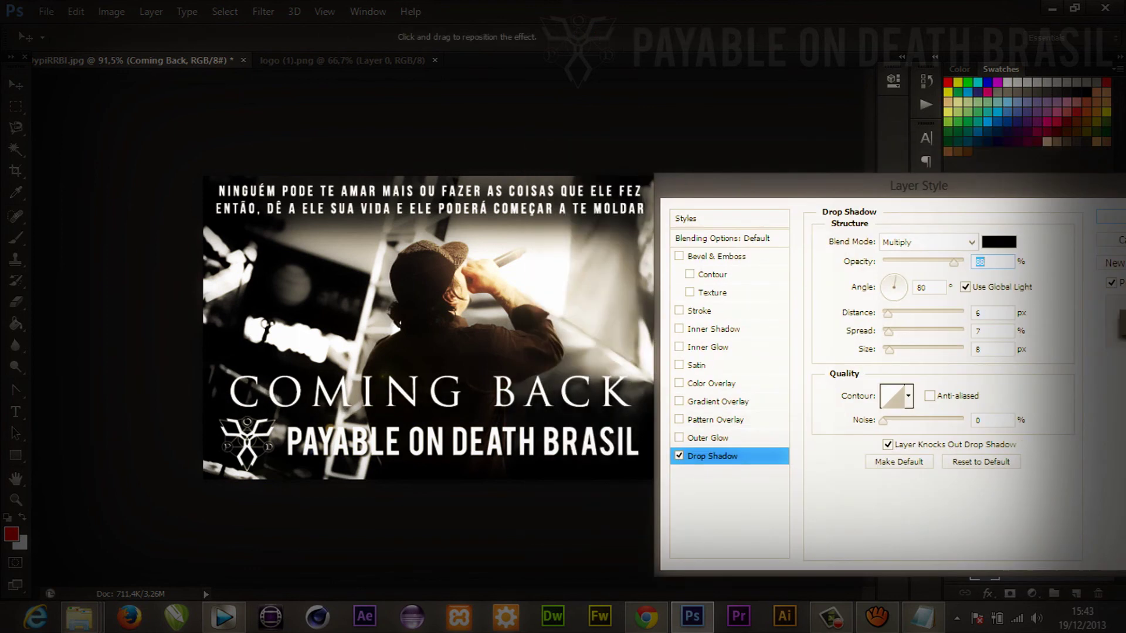
pyautogui.moveTo(889, 350); pyautogui.dragTo(888, 313)
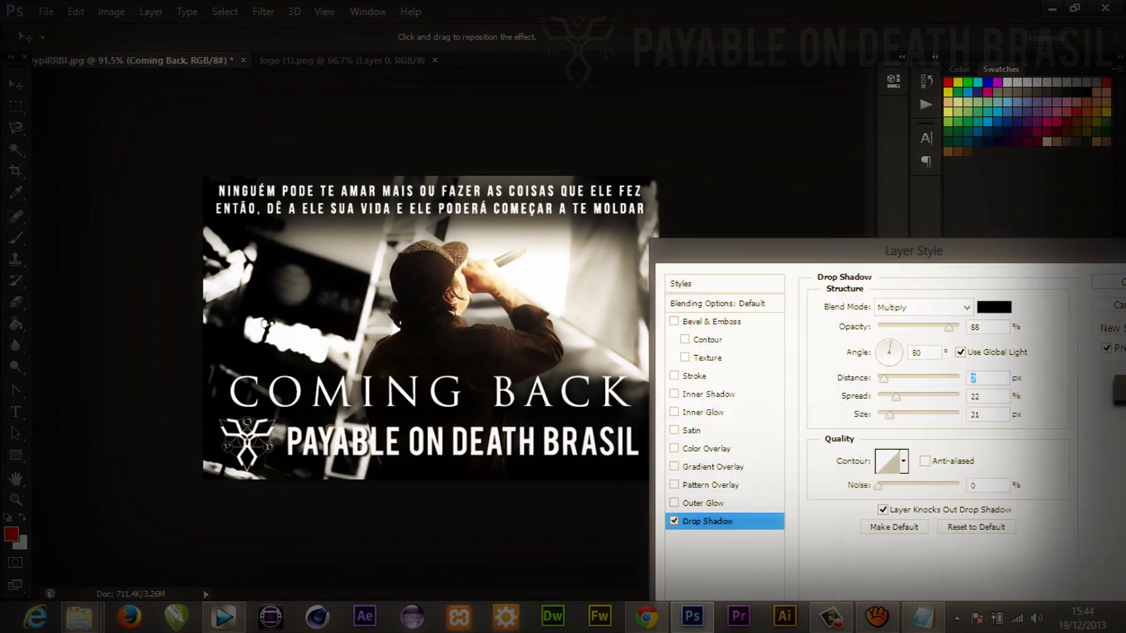
pyautogui.press('Return')
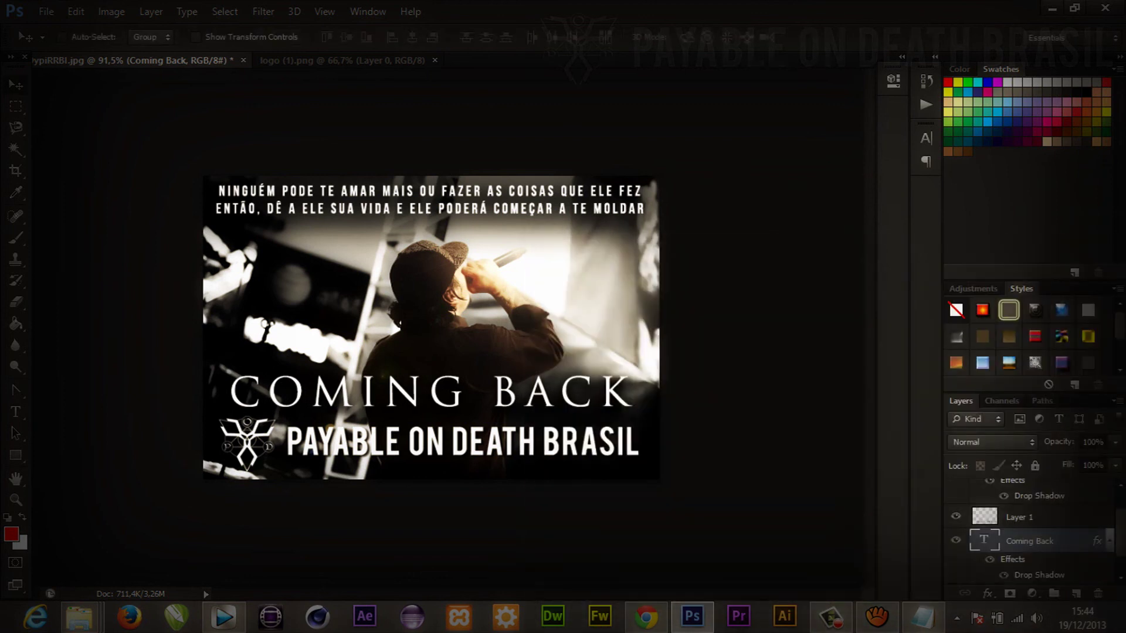